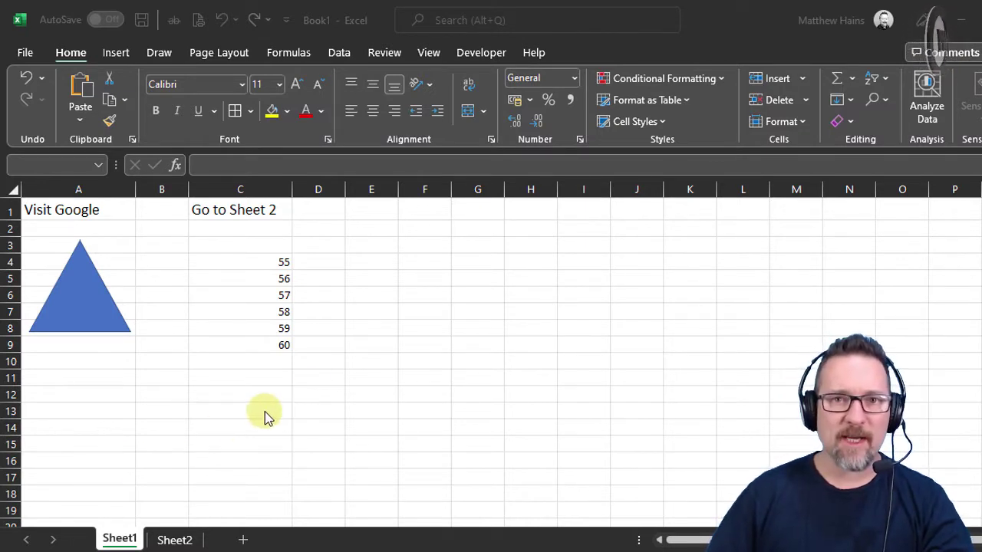
- Glance at Sheet2's formulas, then return to Sheet1
key(alt+Tab)
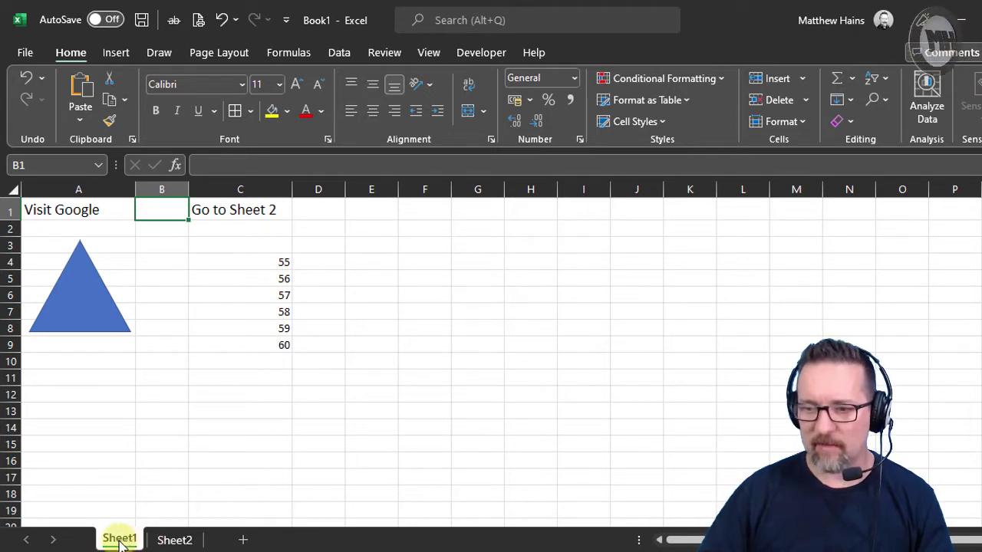
click(175, 540)
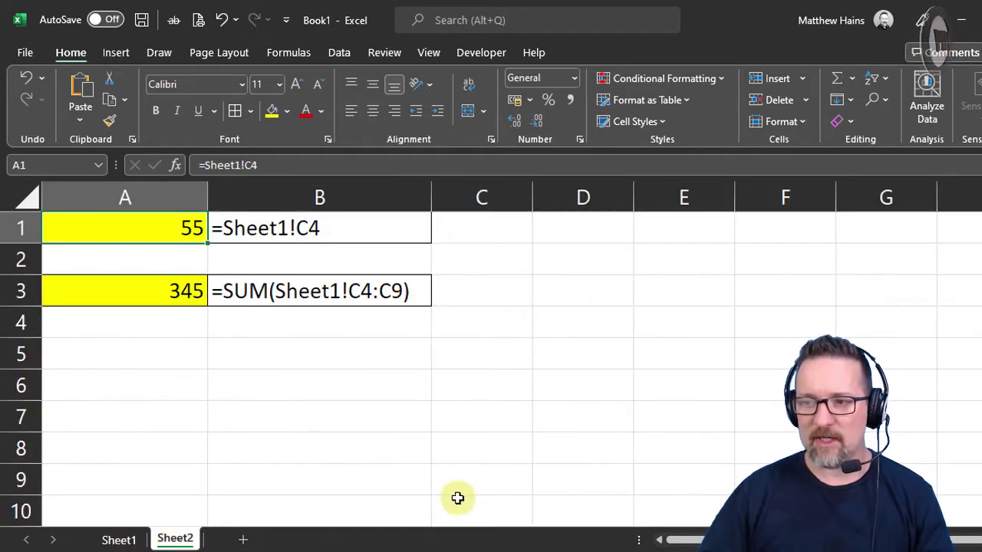
click(119, 539)
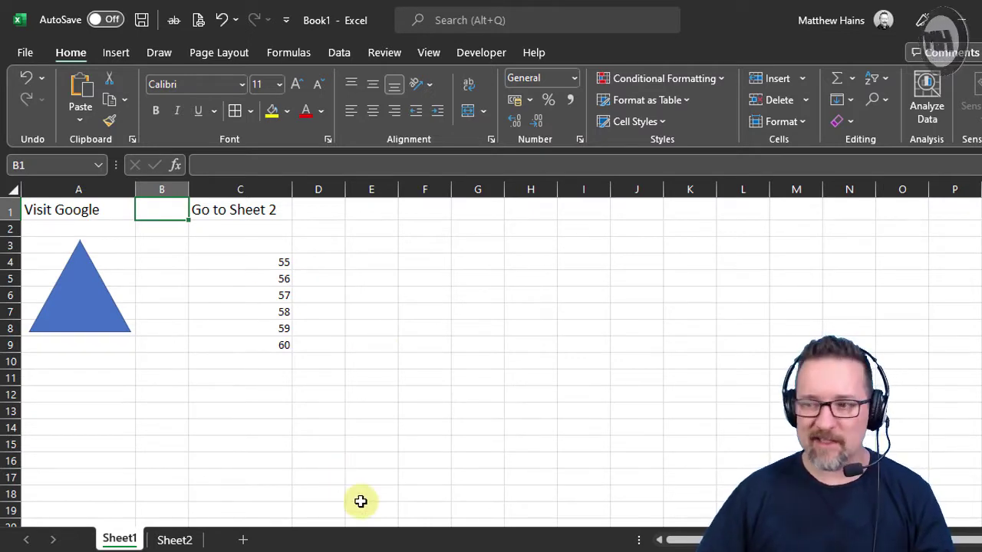
click(79, 210)
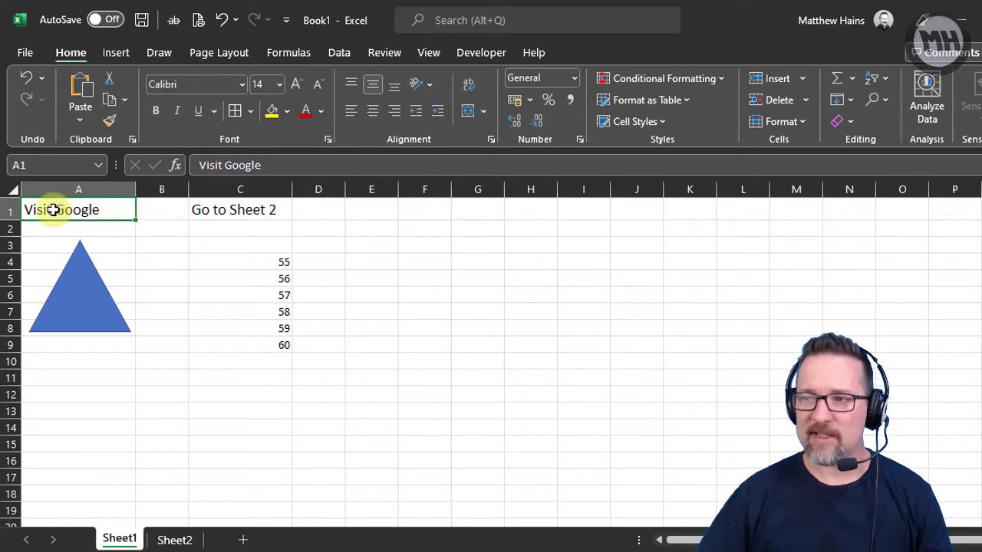
click(115, 53)
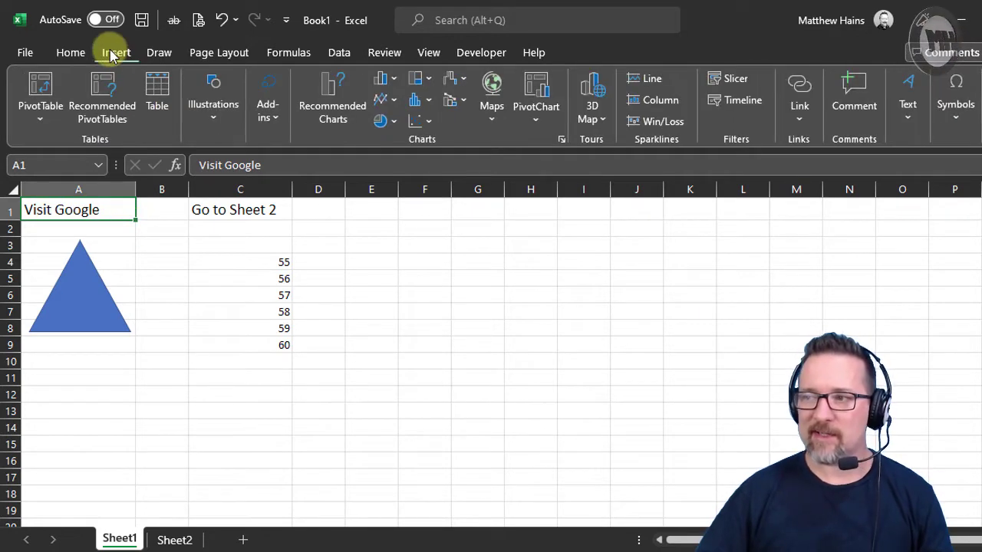
click(800, 116)
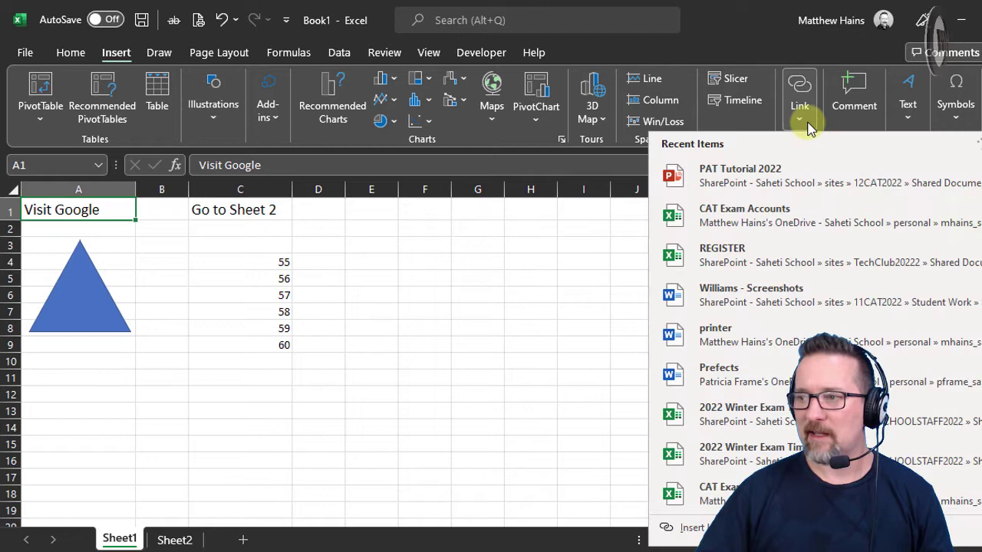
click(691, 528)
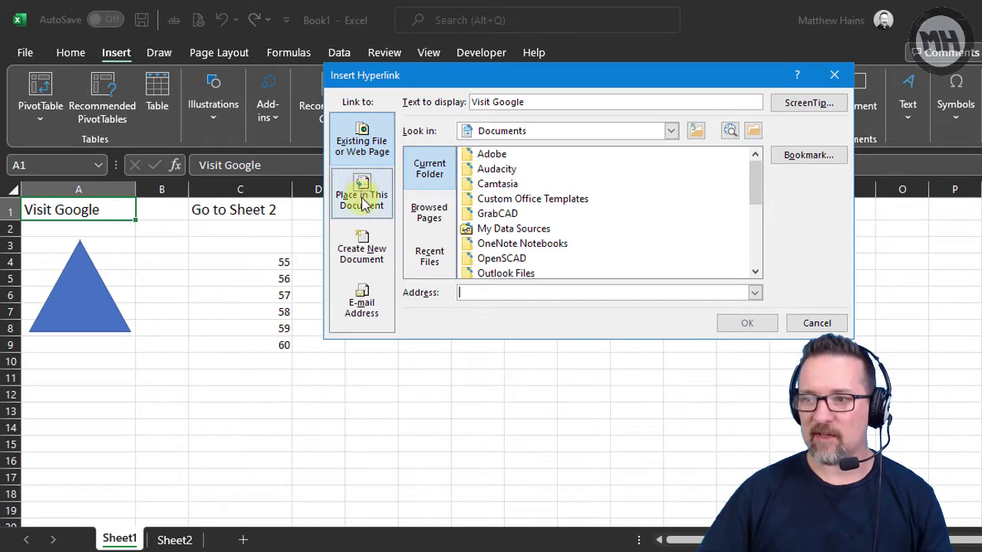
click(834, 76)
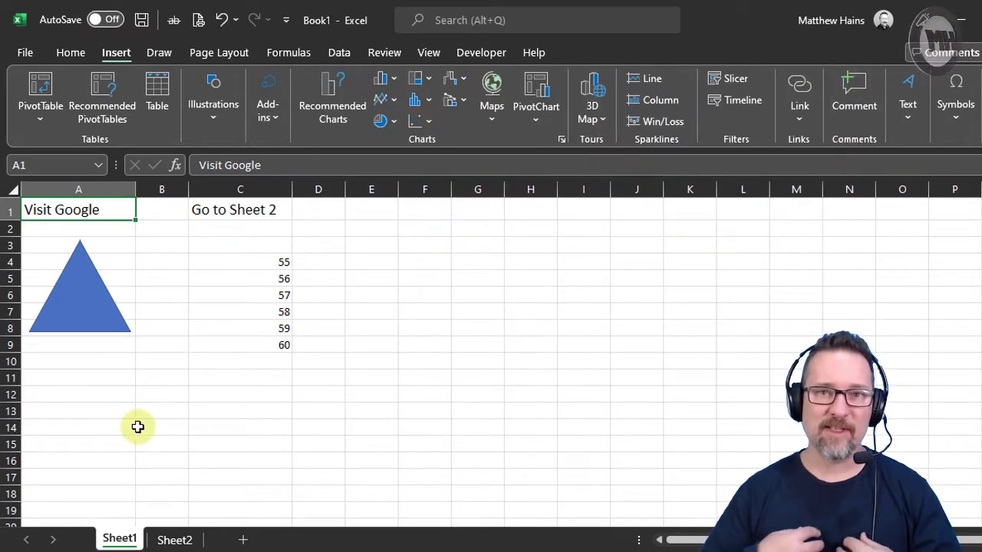
key(ctrl+k)
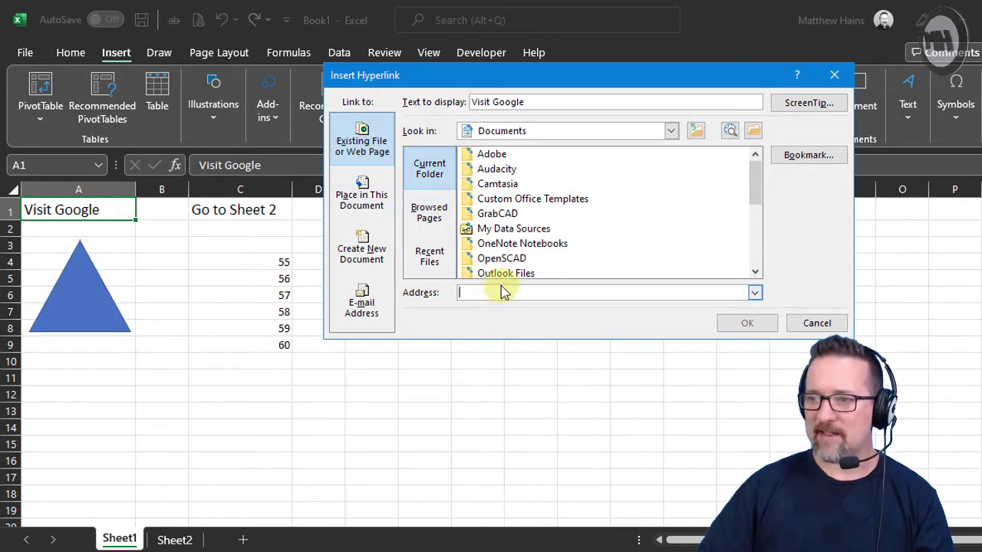
text(http:)
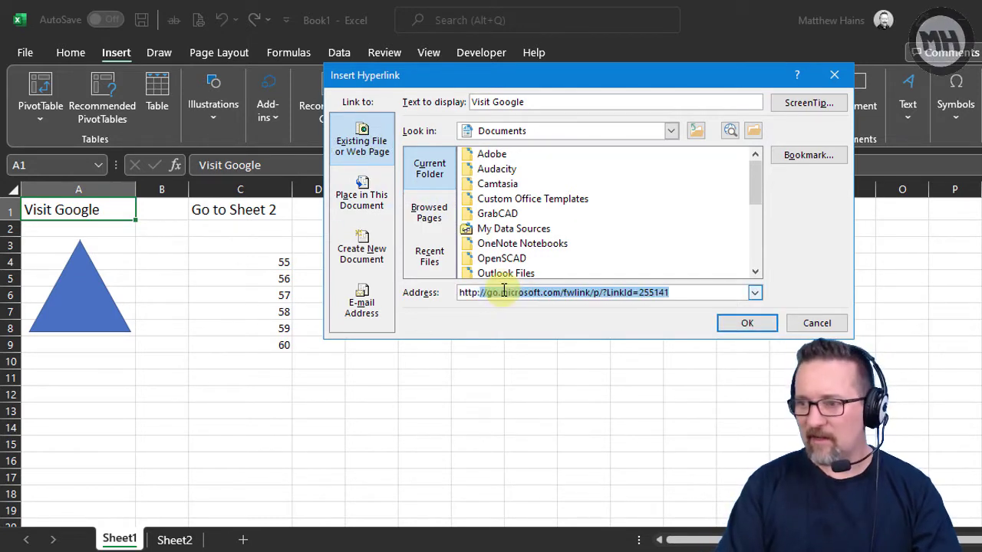
text(//www.google.com)
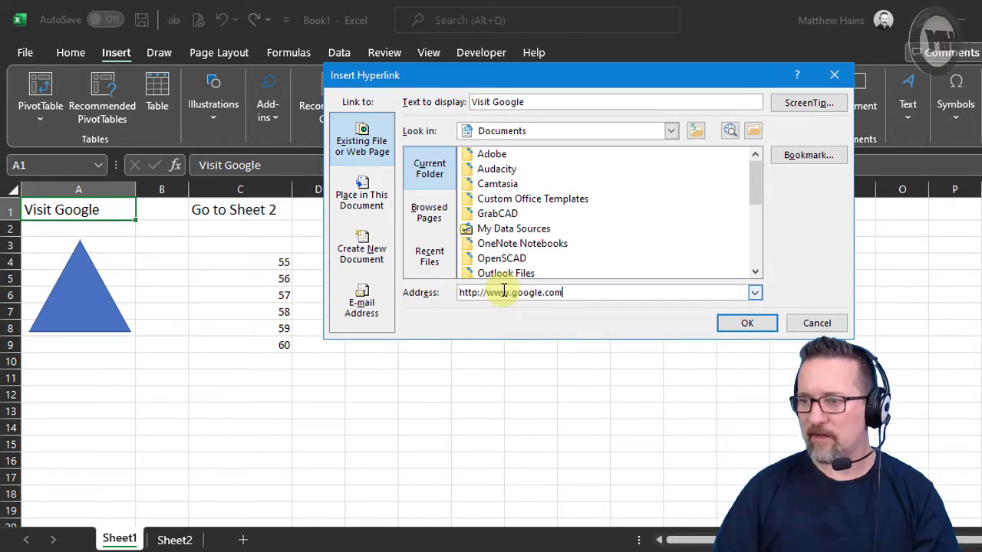
click(747, 323)
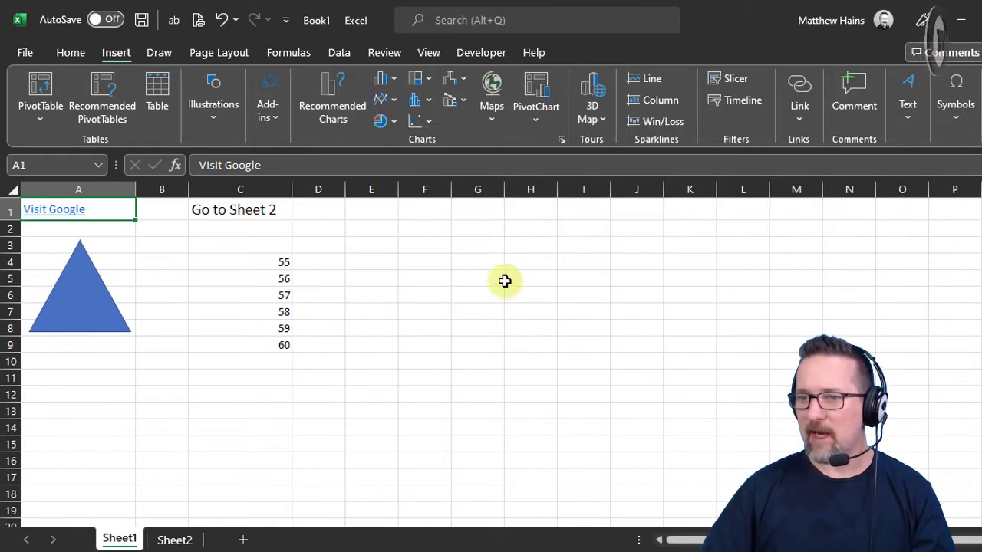
click(464, 259)
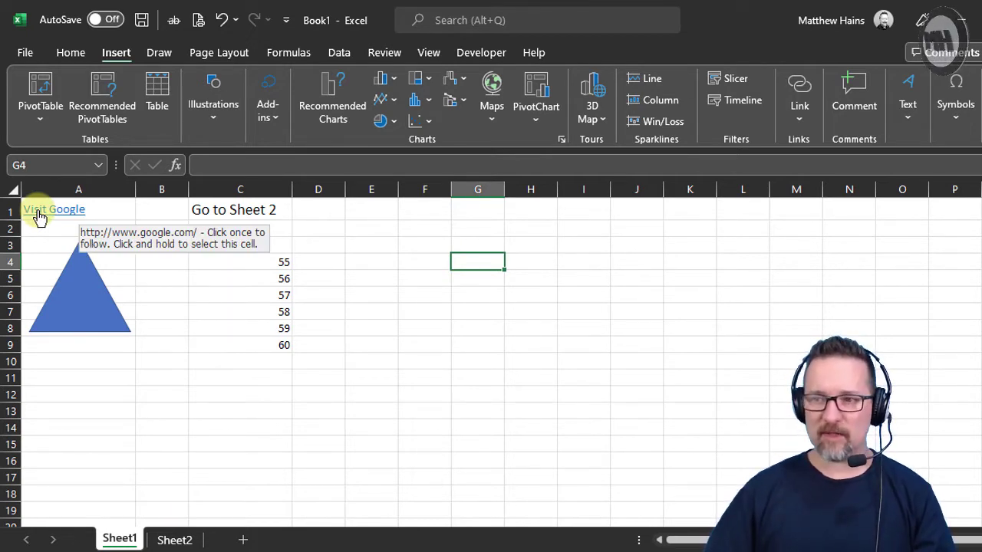
click(95, 300)
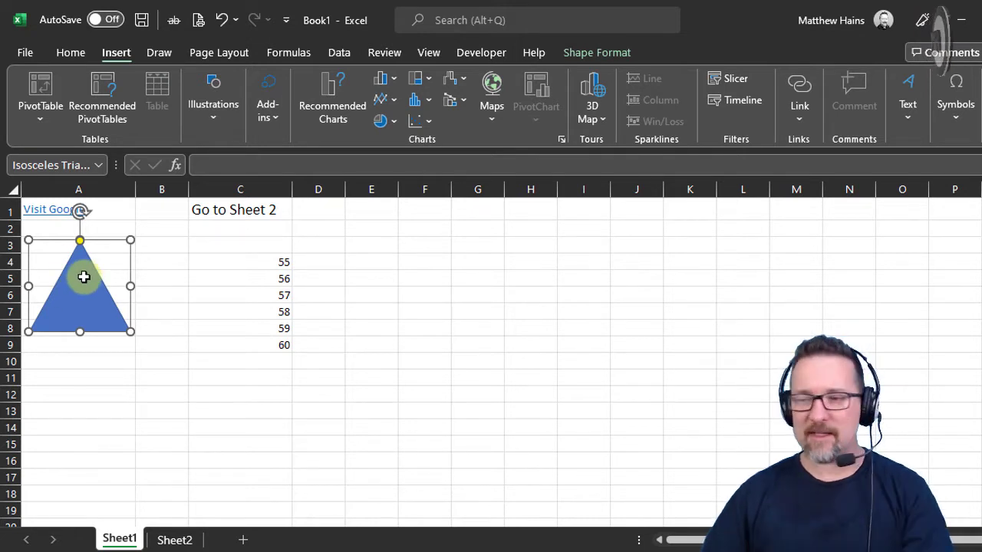
key(ctrl+k)
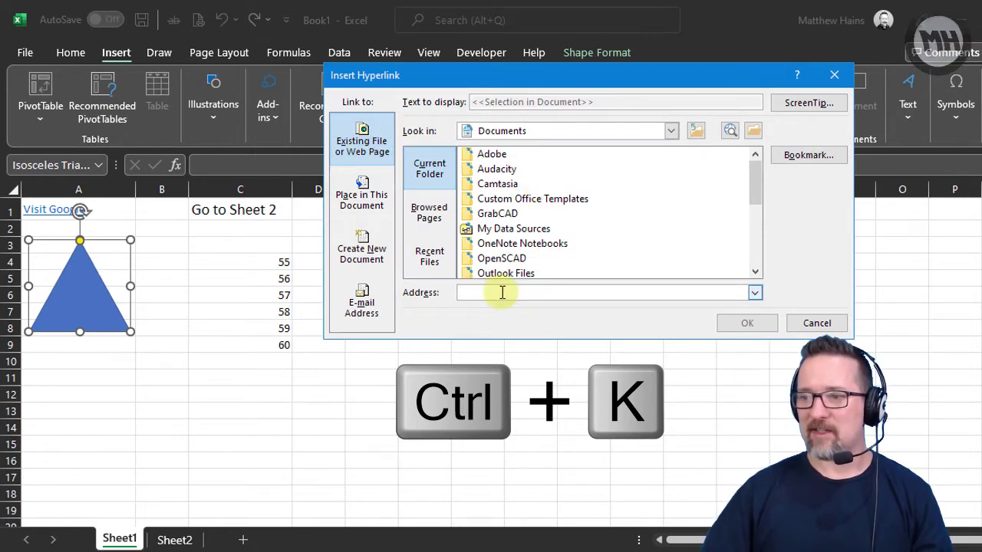
text(http://www.google.com)
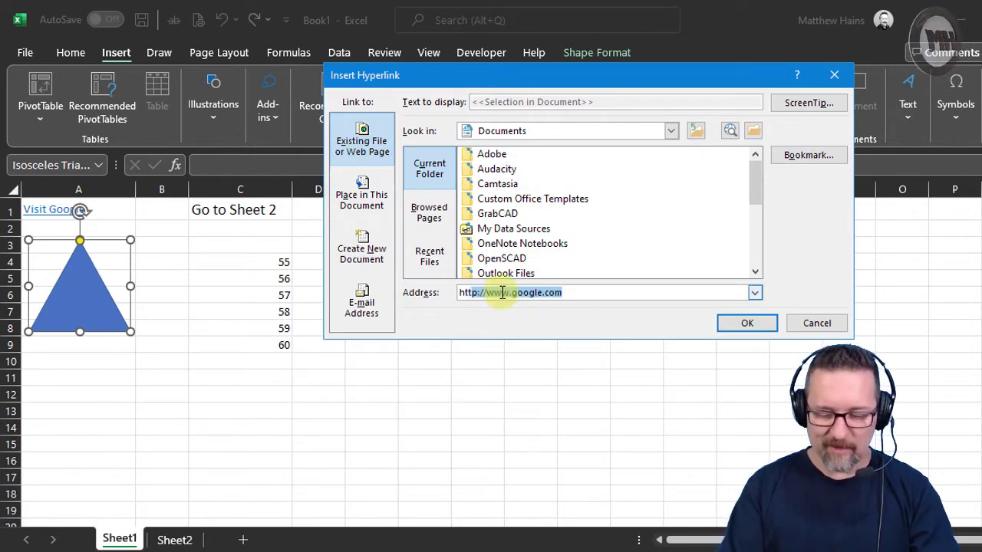
key(Return)
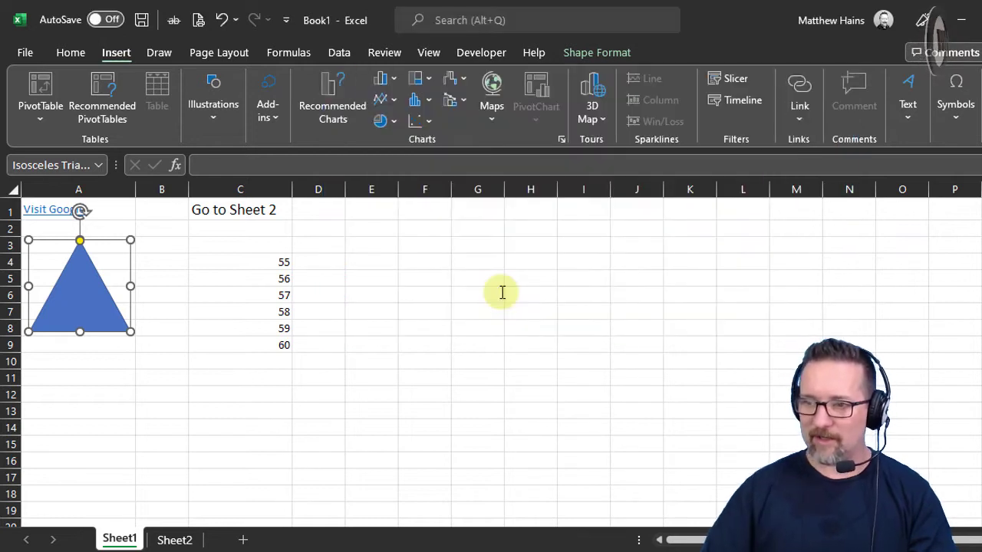
click(440, 309)
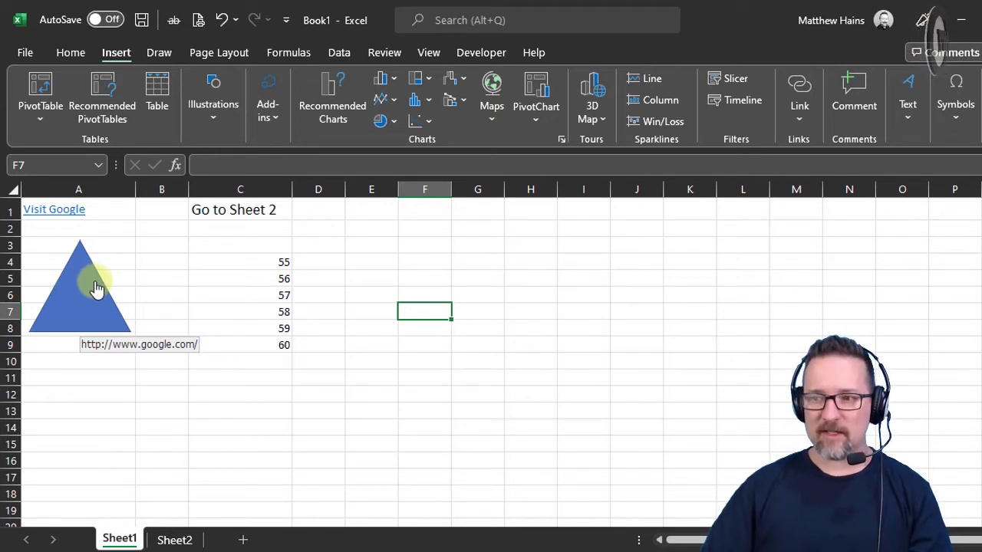
- Link the 'Go to Sheet 2' text in C1 to cell A1 of Sheet2 in this workbook
click(222, 212)
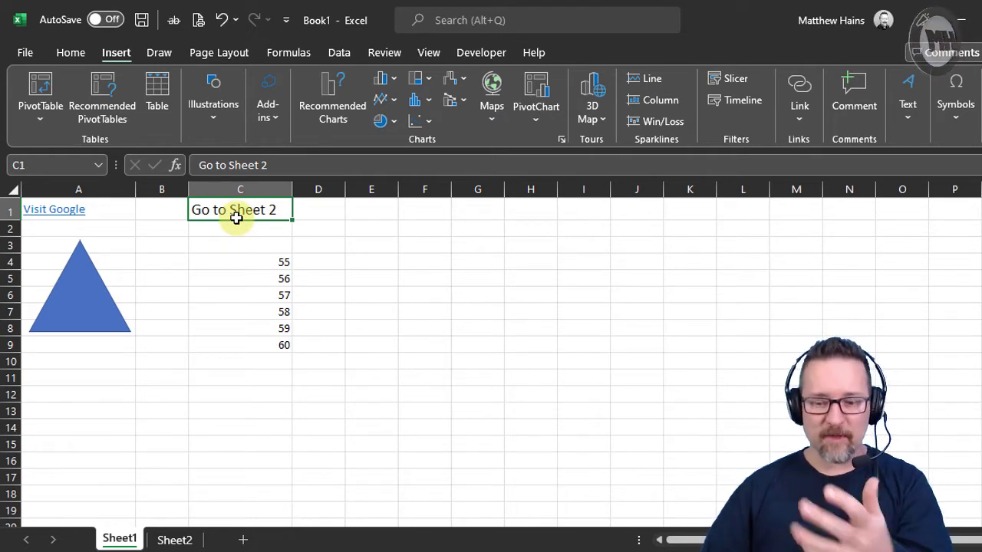
key(ctrl+k)
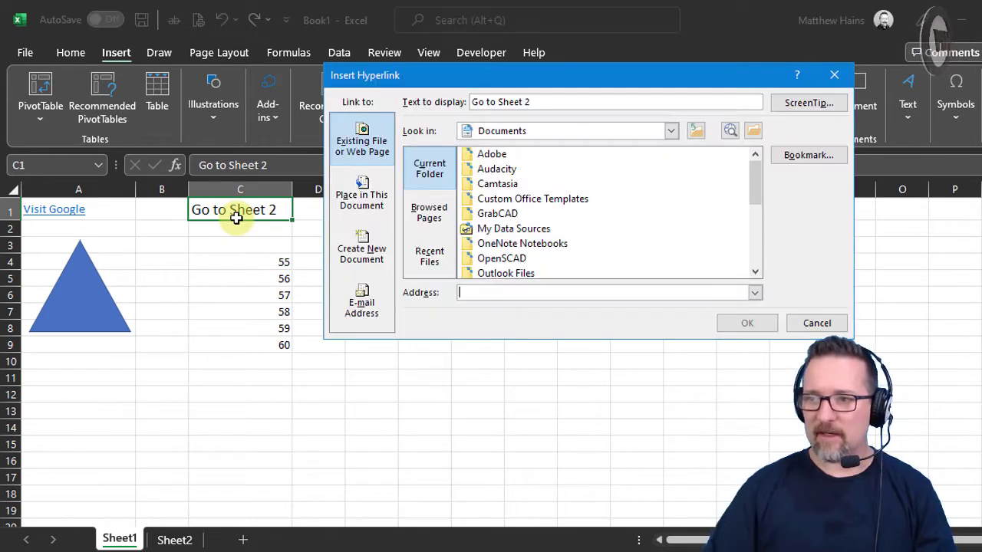
click(371, 201)
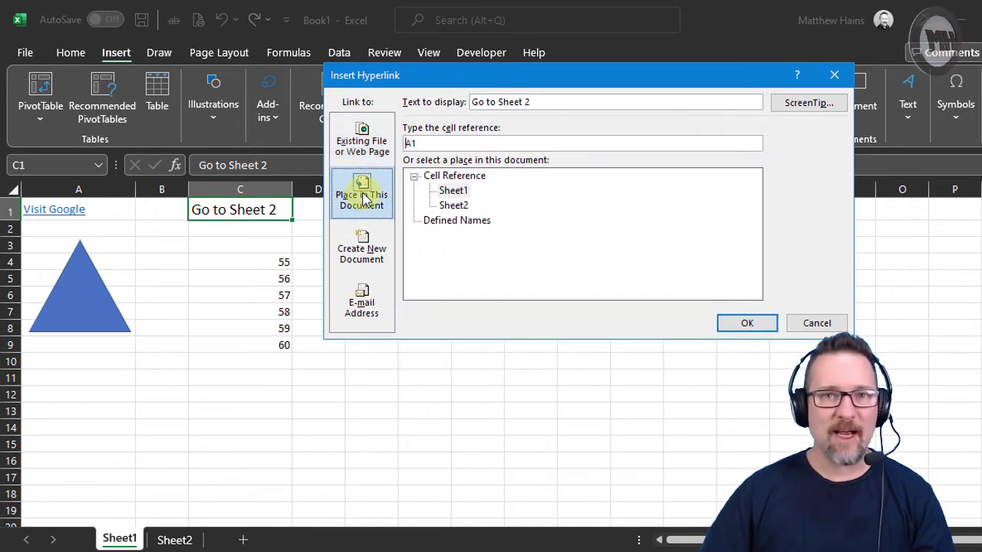
click(454, 191)
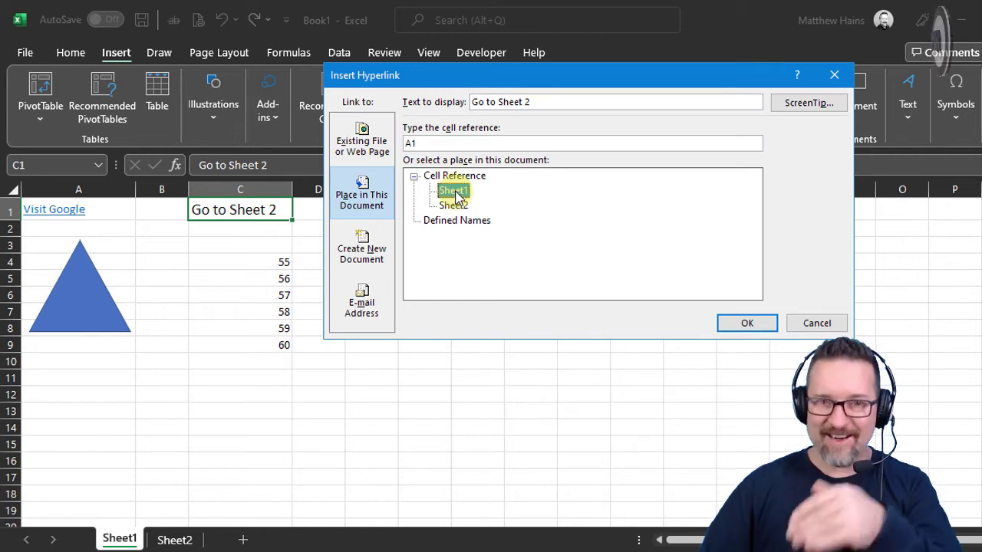
click(454, 206)
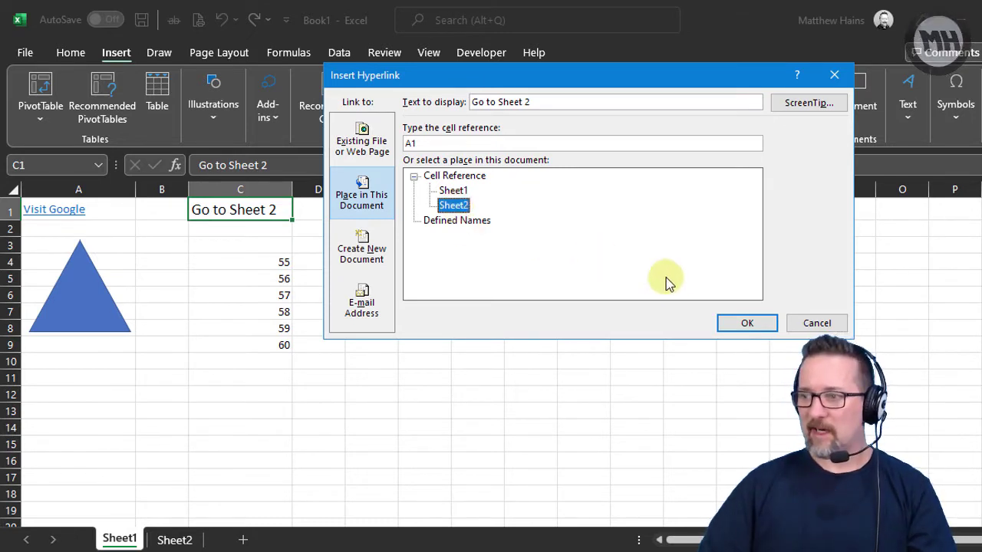
click(744, 323)
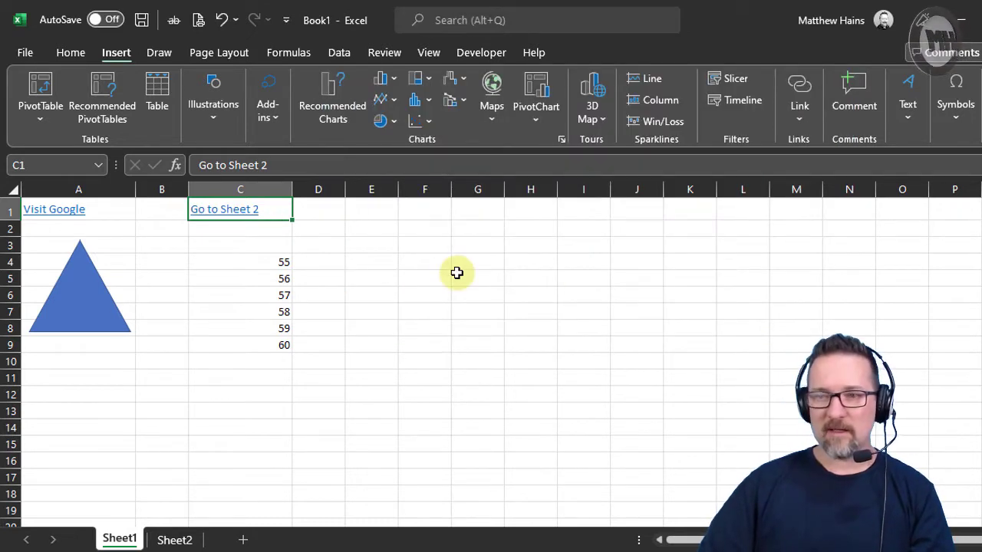
- Follow the Go to Sheet 2 link and check A1's =Sheet1!C4 formula on Sheet2
mouse_move(254, 217)
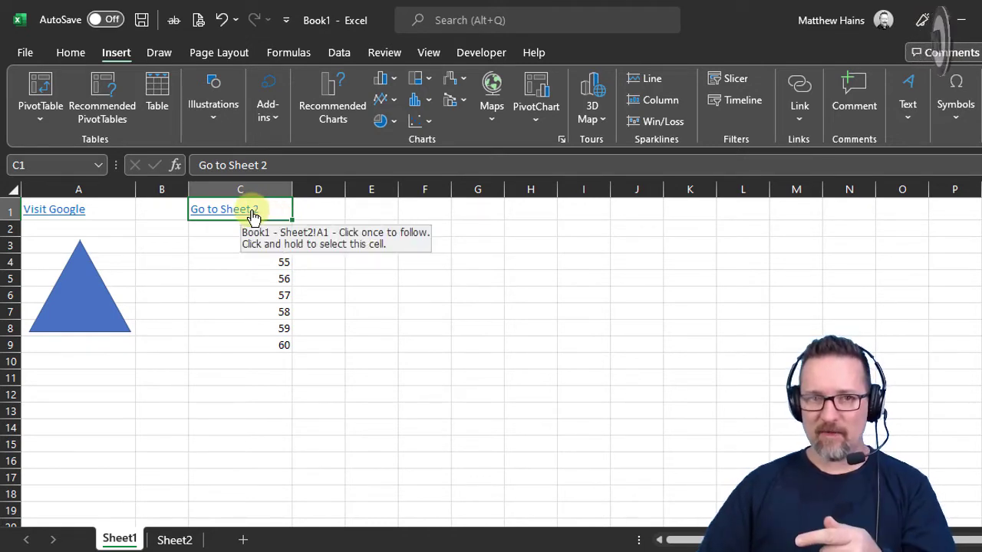
click(254, 217)
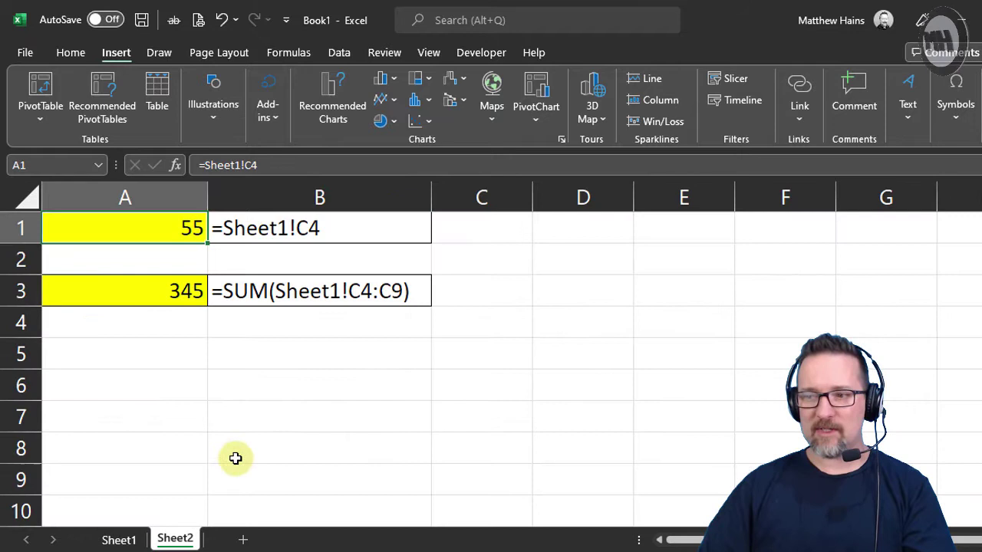
click(121, 538)
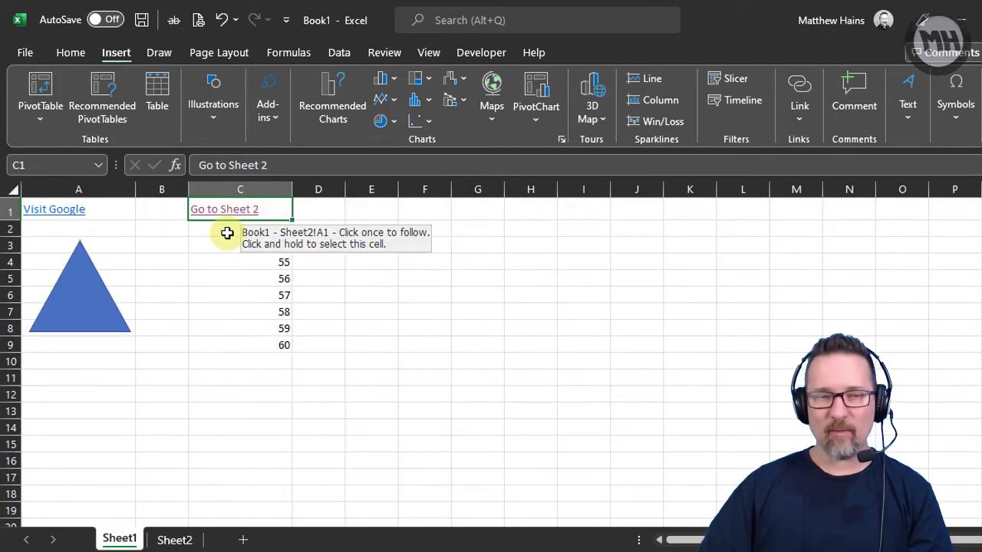
click(181, 540)
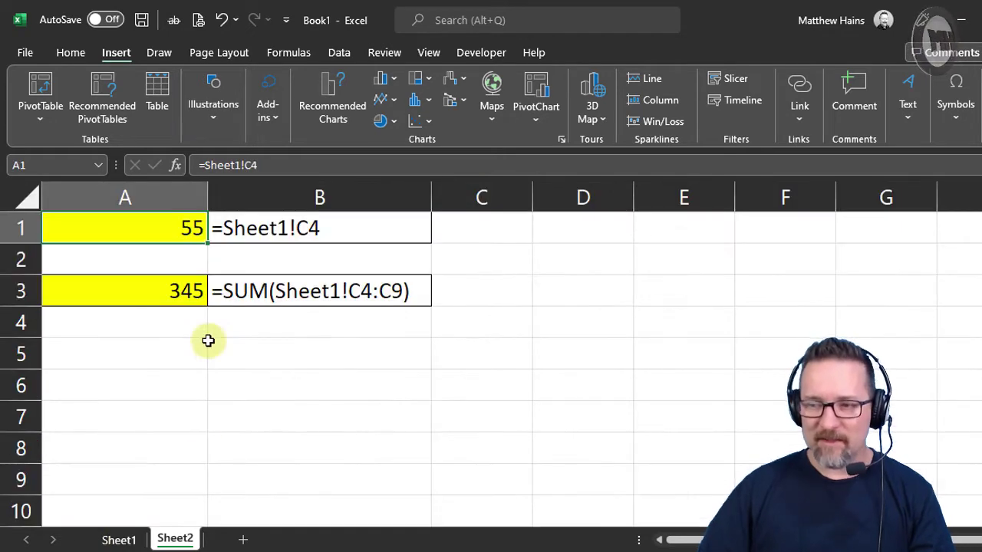
click(194, 261)
click(178, 227)
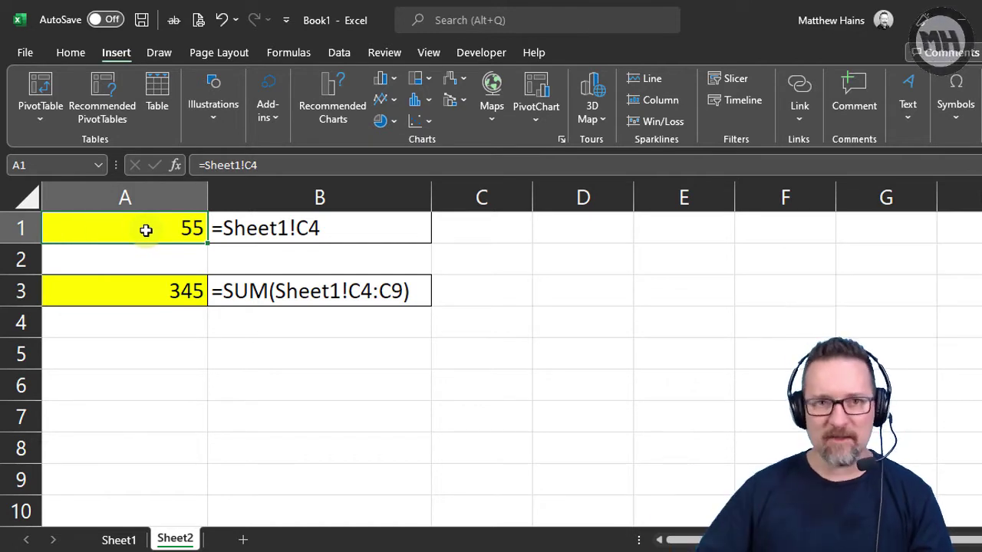
- Review Sheet1's column C values starting at C4 (55), then return to Sheet2
click(121, 539)
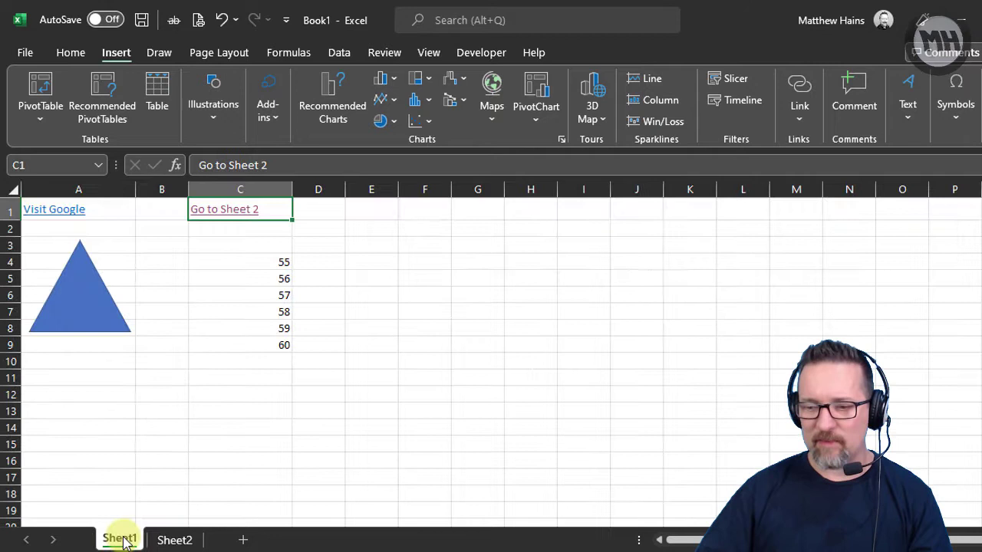
click(252, 263)
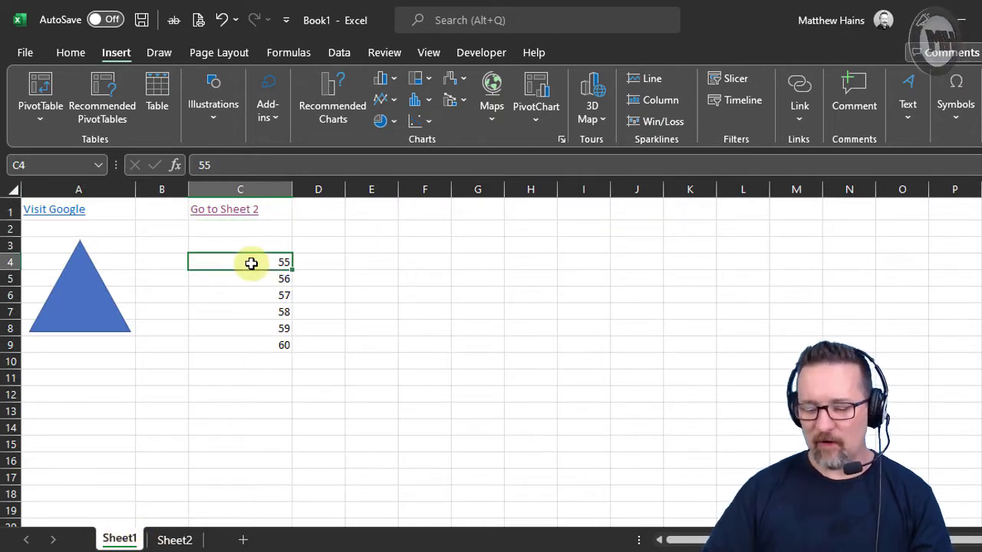
key(Down)
key(Down)
key(Down)
key(Down)
key(Down)
key(Up)
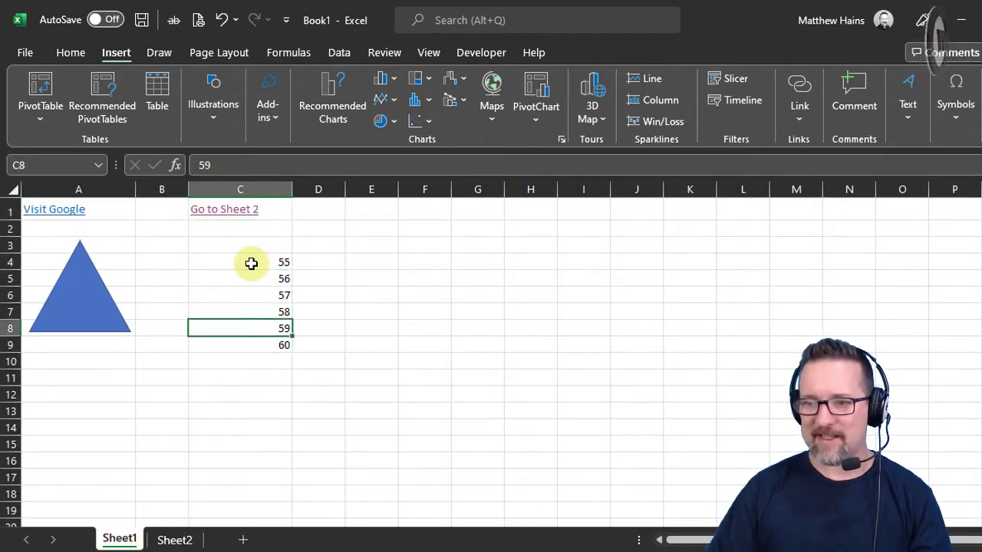
key(Up)
key(Up)
key(Up)
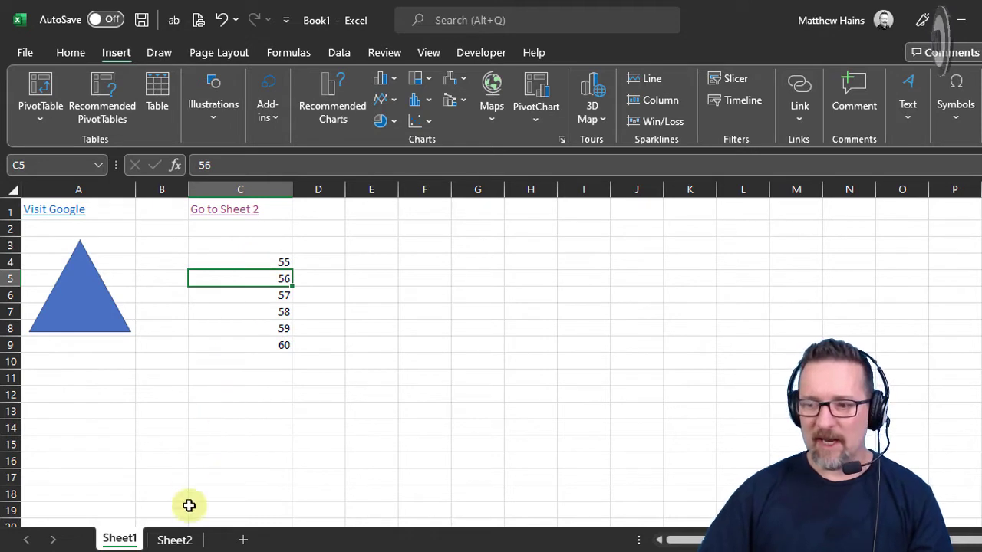
click(173, 538)
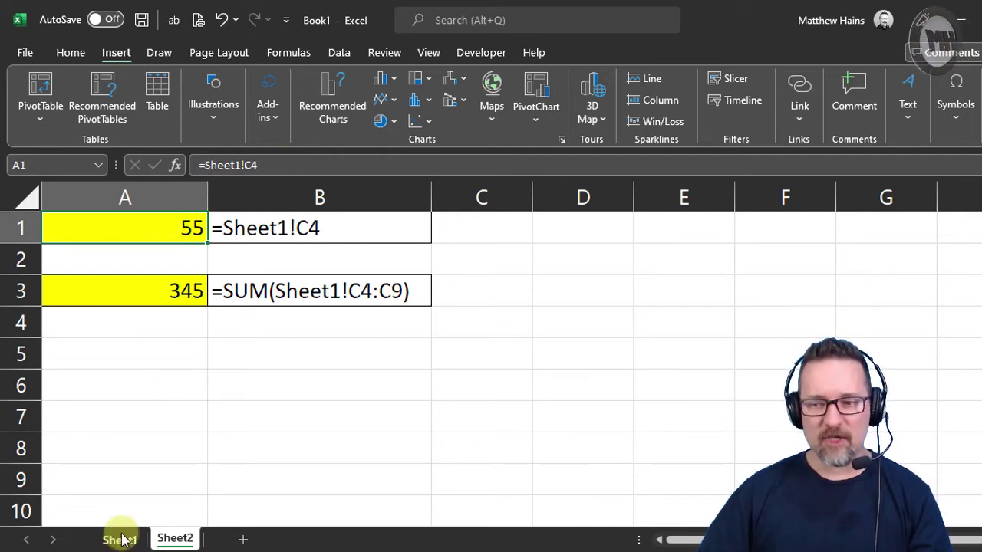
- Replace Sheet2 A1 with a new =Sheet1!C4 formula that shows 55
key(Delete)
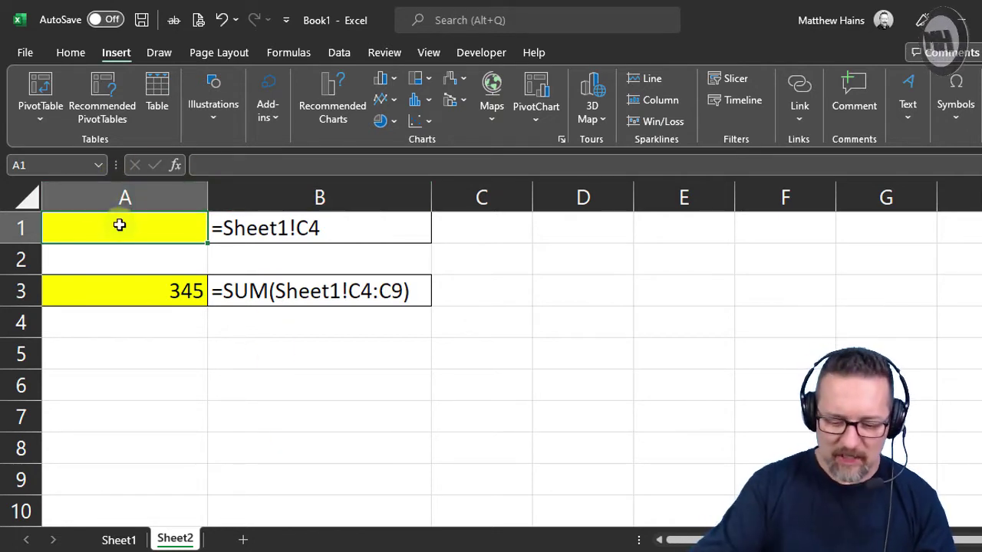
text(=Sheet1!)
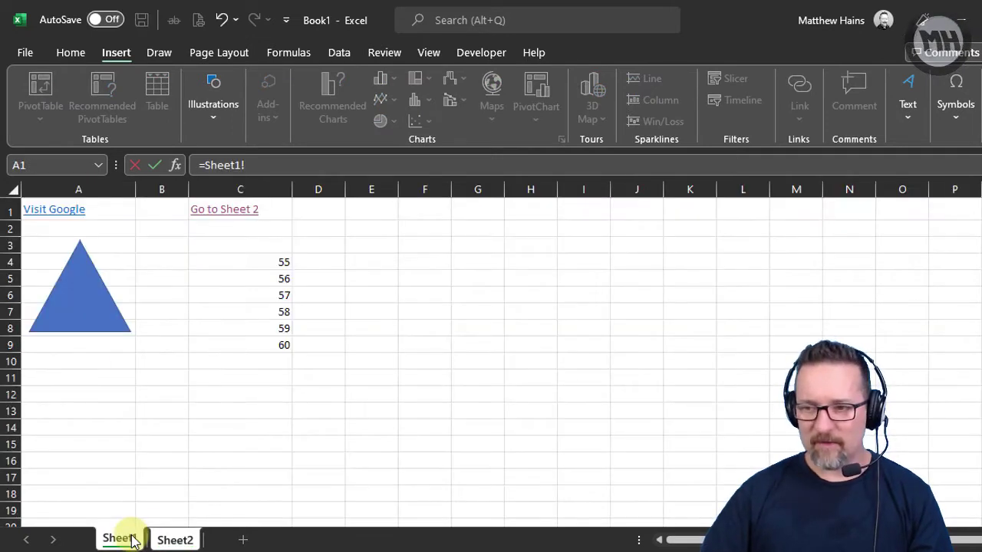
click(242, 263)
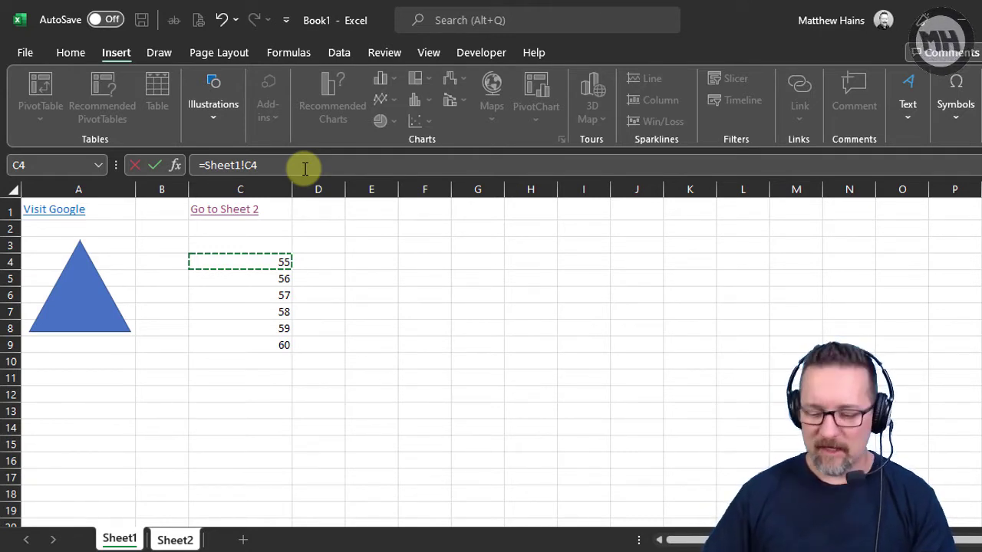
key(Return)
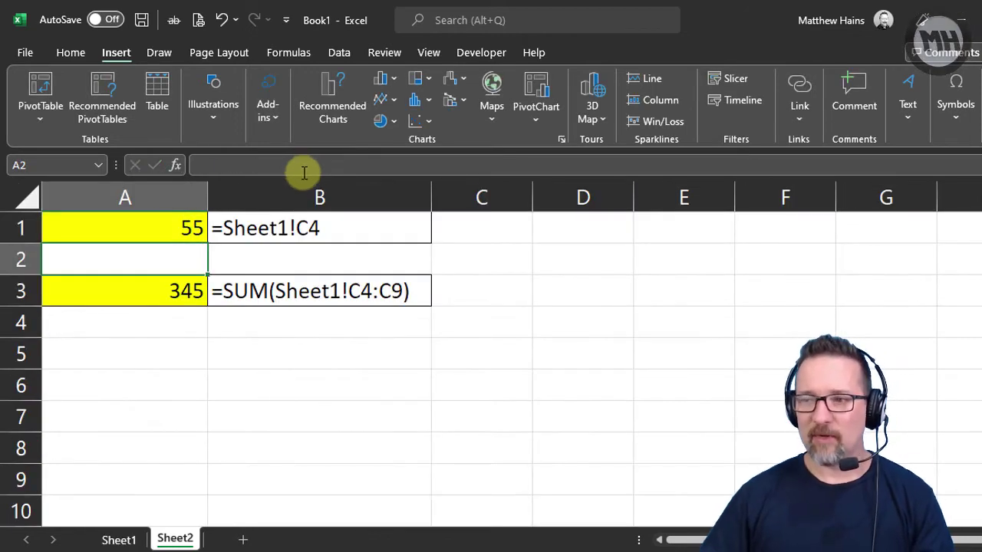
click(136, 227)
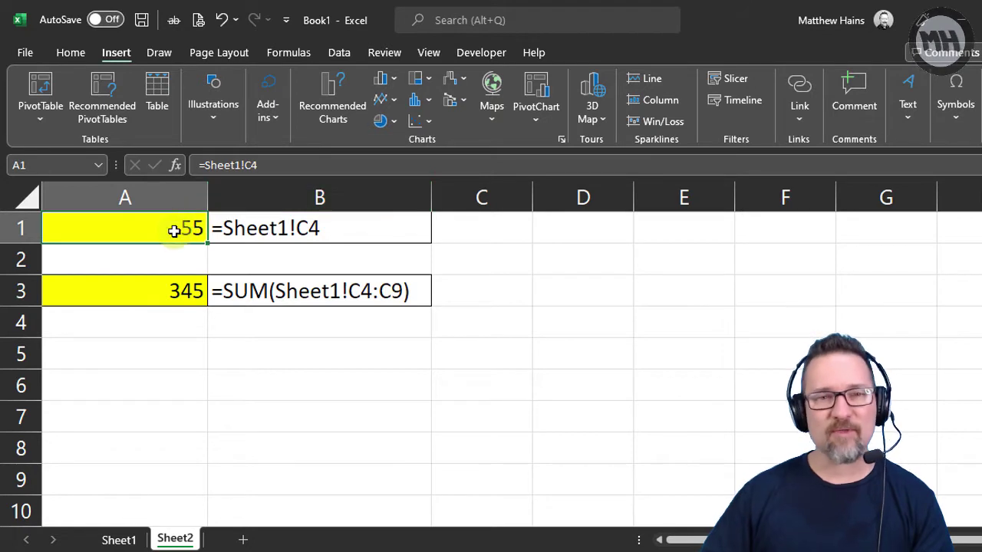
click(116, 539)
click(230, 262)
text(apple)
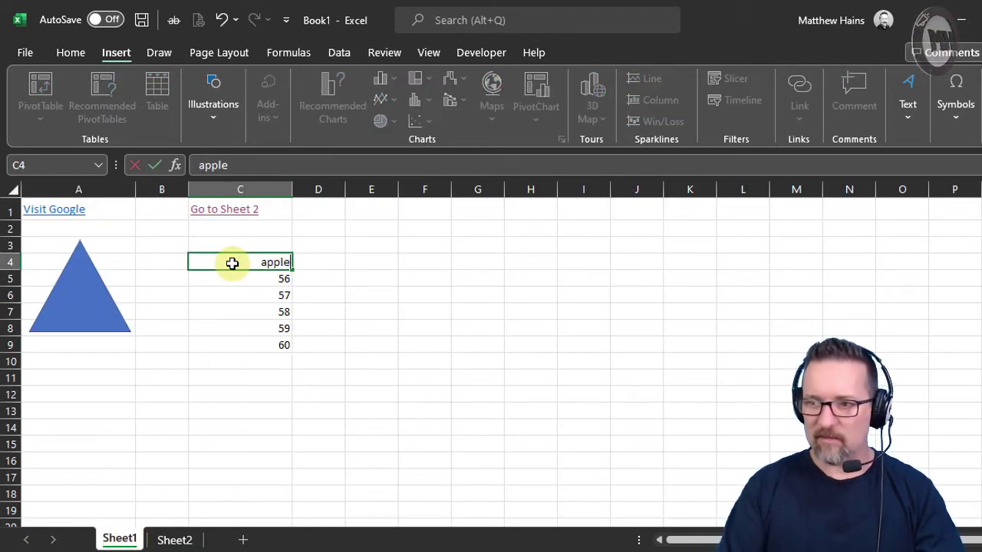
key(Tab)
click(231, 261)
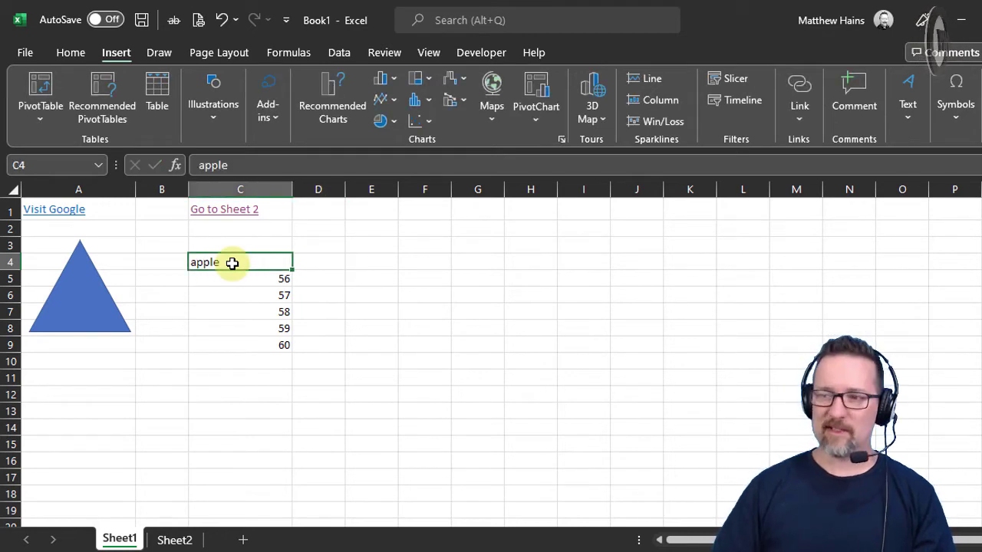
click(177, 540)
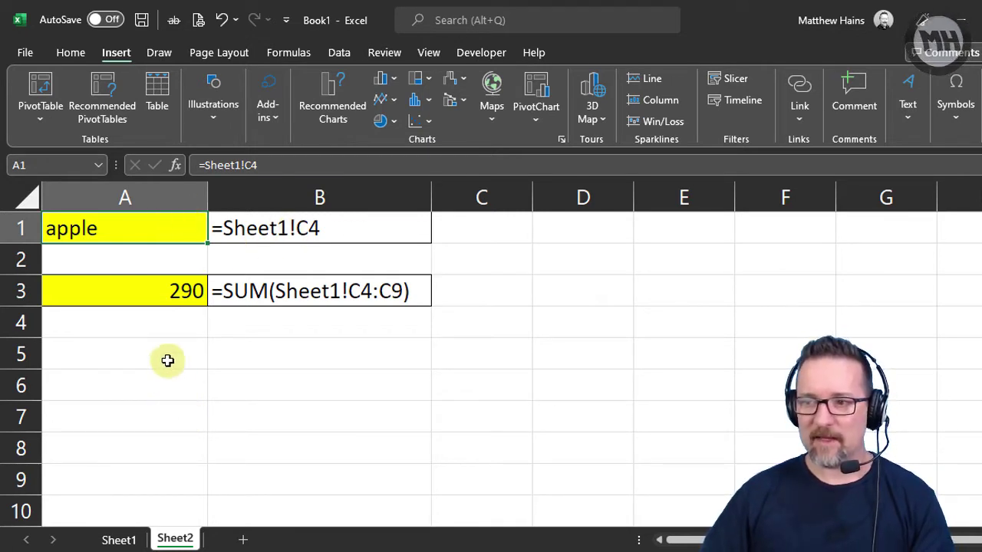
click(119, 538)
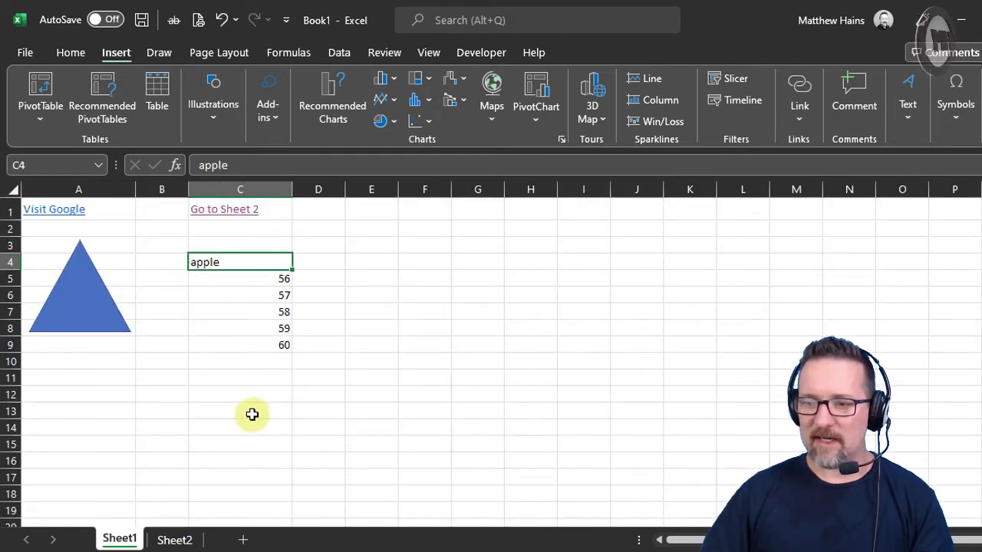
key(ctrl+z)
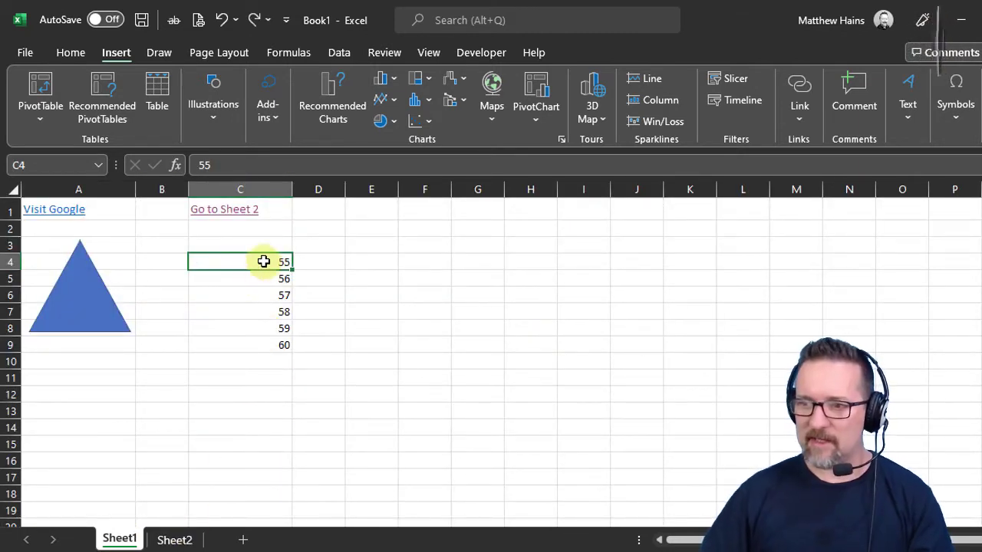
drag(263, 261, 260, 342)
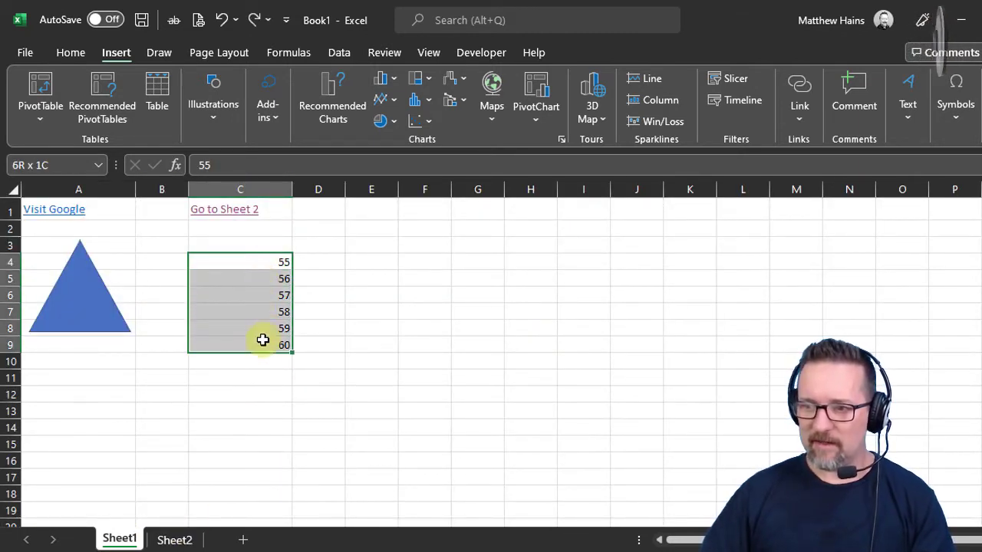
click(174, 540)
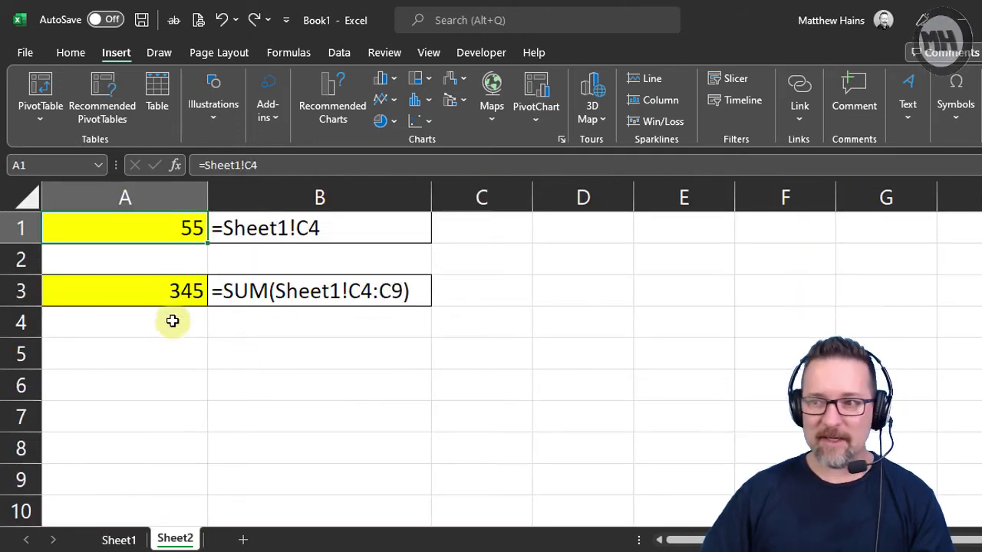
click(166, 290)
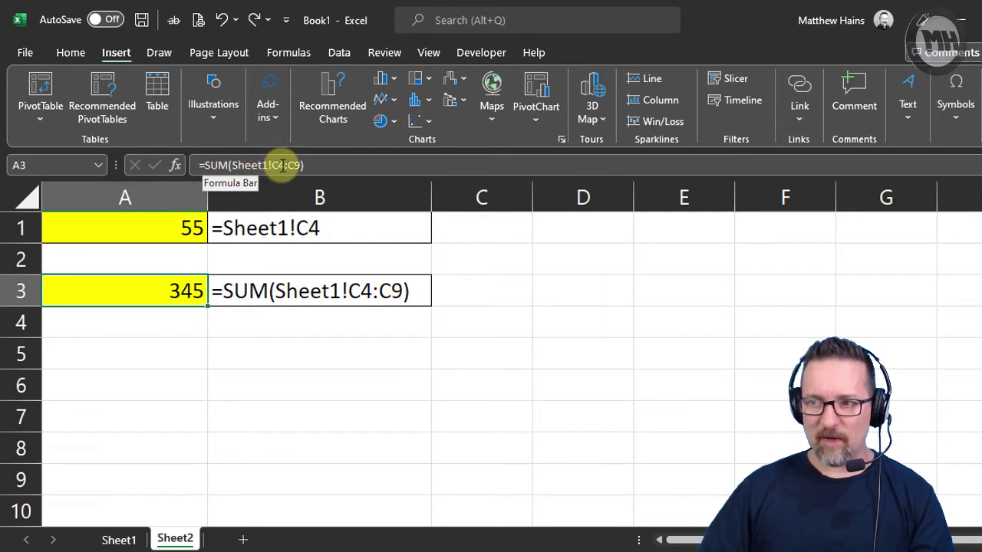
- Clear the existing total out of Sheet2 cell A3
click(352, 164)
key(Escape)
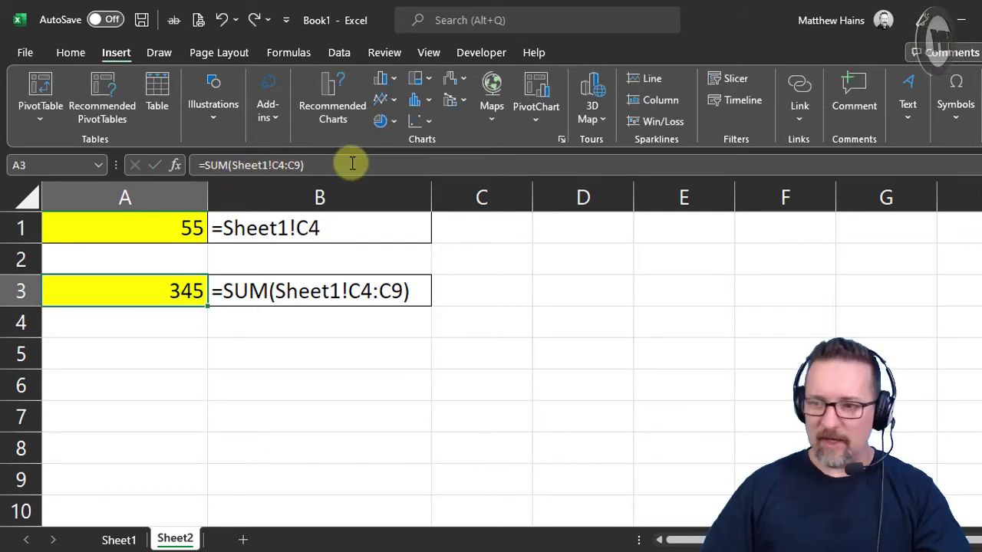
key(Delete)
key(Up)
key(Down)
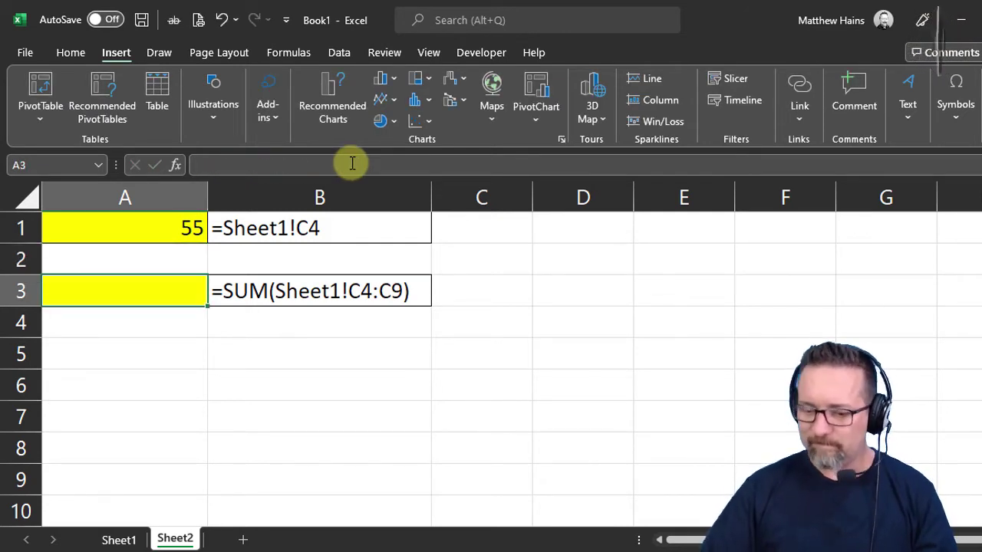
- Enter =SUM(Sheet1!C4:C9) in A3 to total Sheet1's C4:C9 as 345
text(=sum)
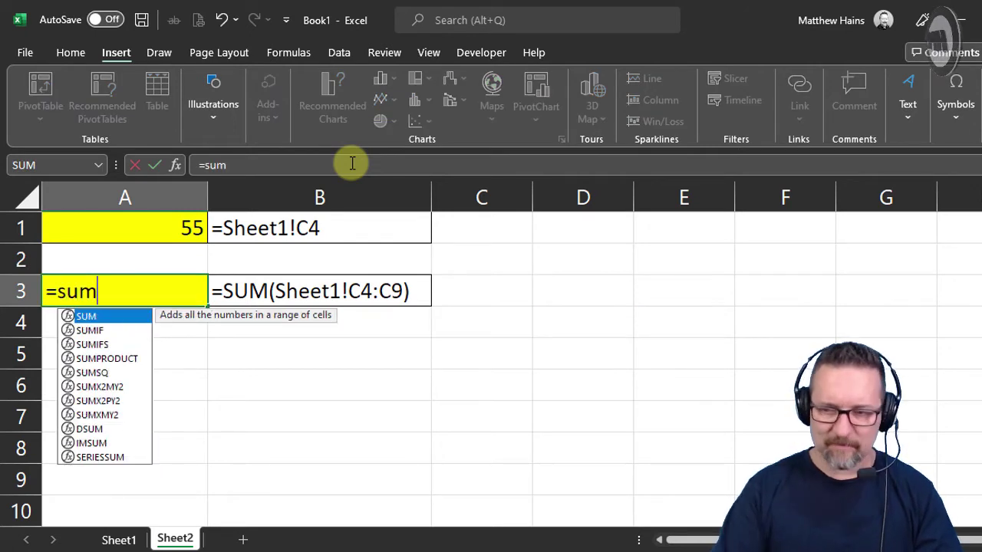
key(Tab)
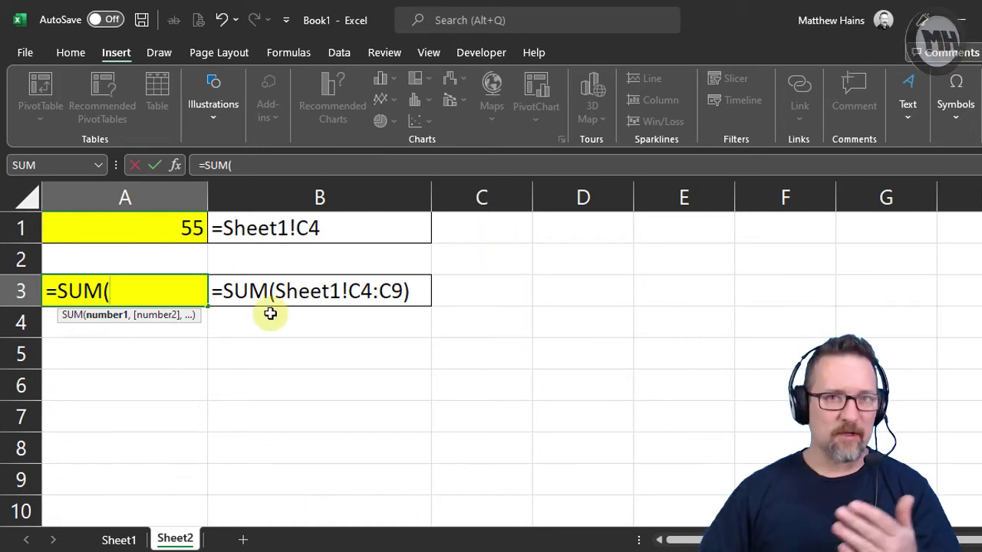
click(119, 539)
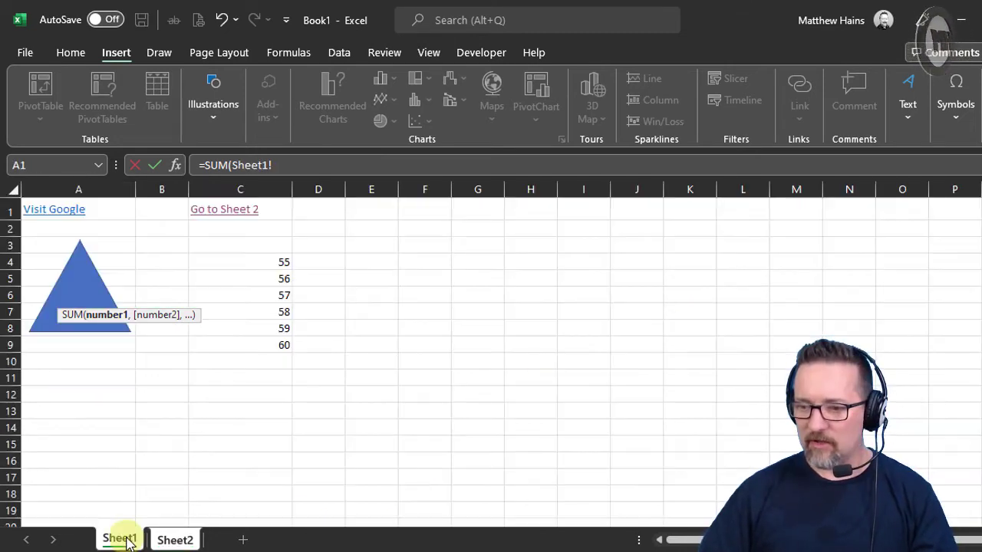
drag(221, 261, 221, 344)
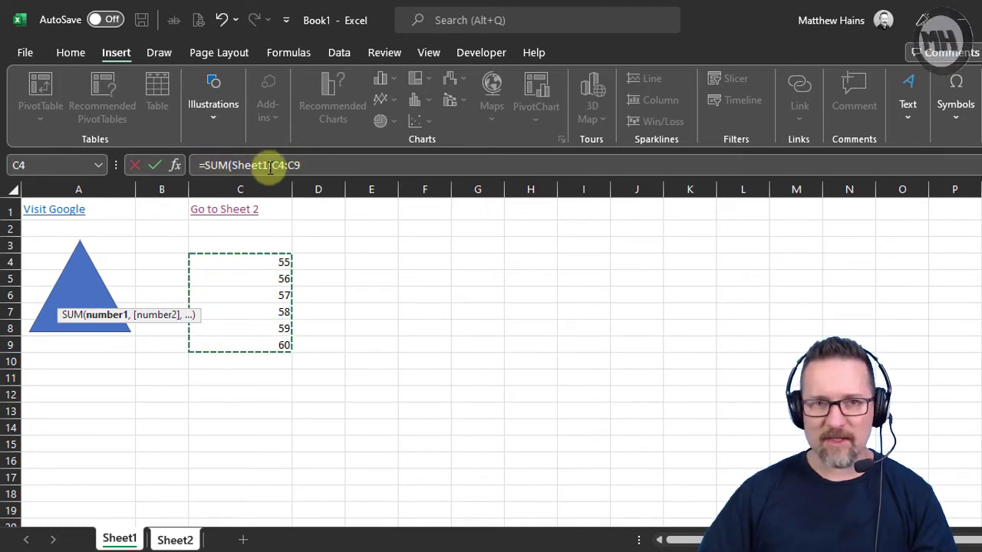
click(319, 167)
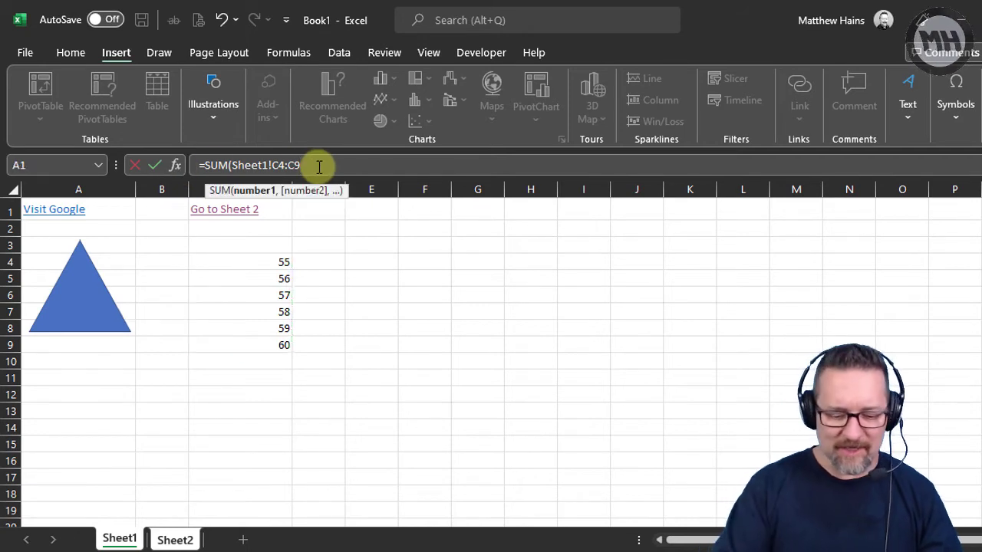
text())
key(Return)
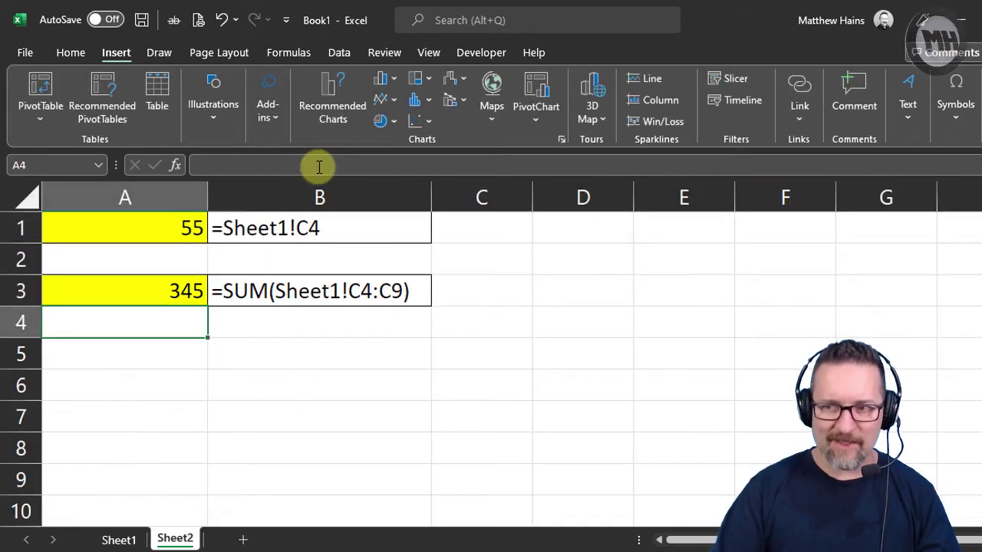
key(Up)
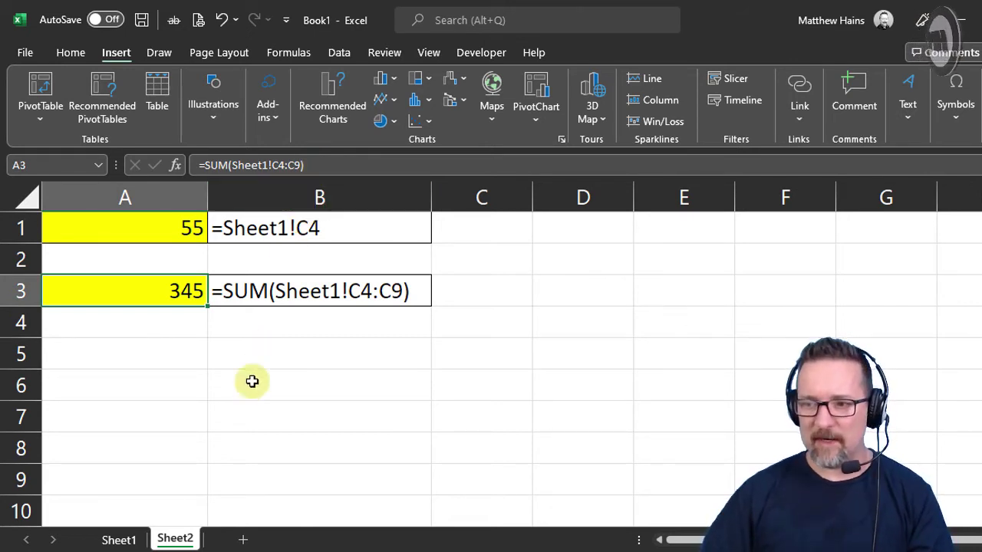
- Clear A3 on Sheet2 and start a new =SUM( formula there
key(Delete)
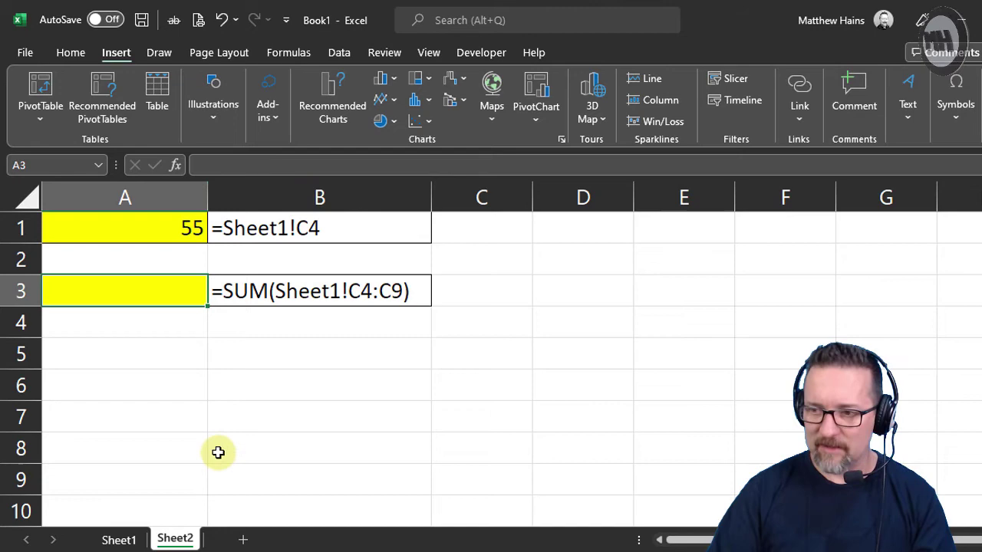
click(120, 540)
click(174, 540)
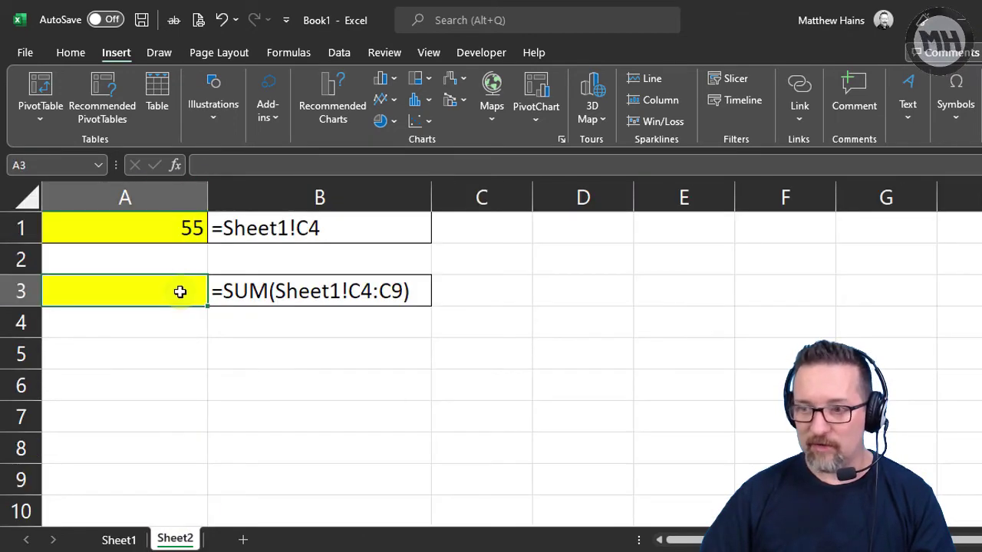
text(=SUM()
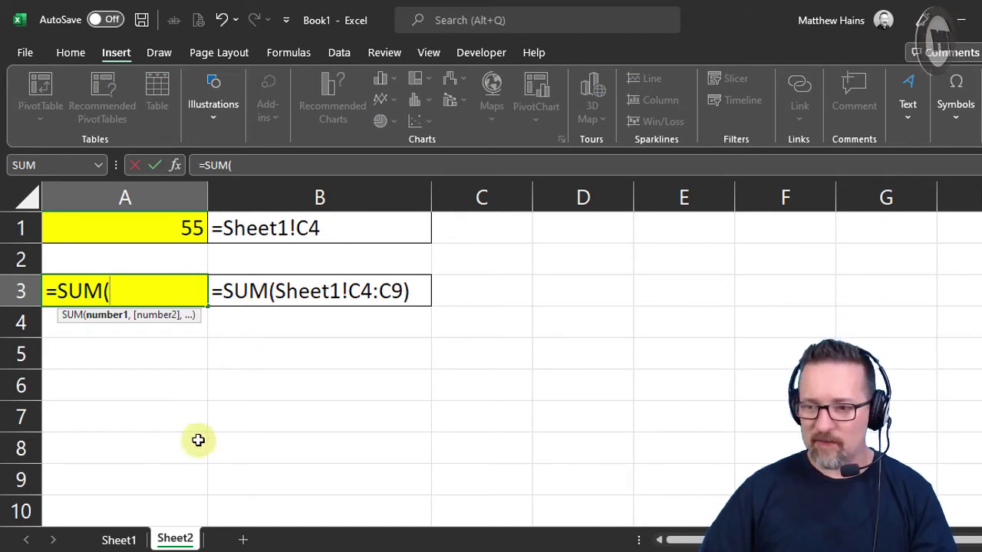
- Select Sheet1 C4:C9 as the sum range, flipping between sheet tabs, and close the parenthesis
click(120, 540)
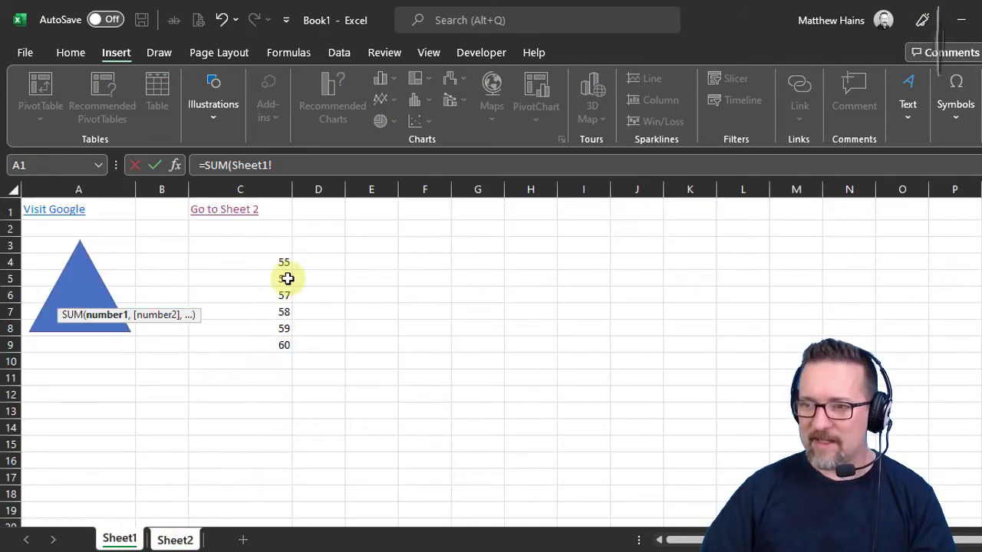
drag(279, 261, 263, 346)
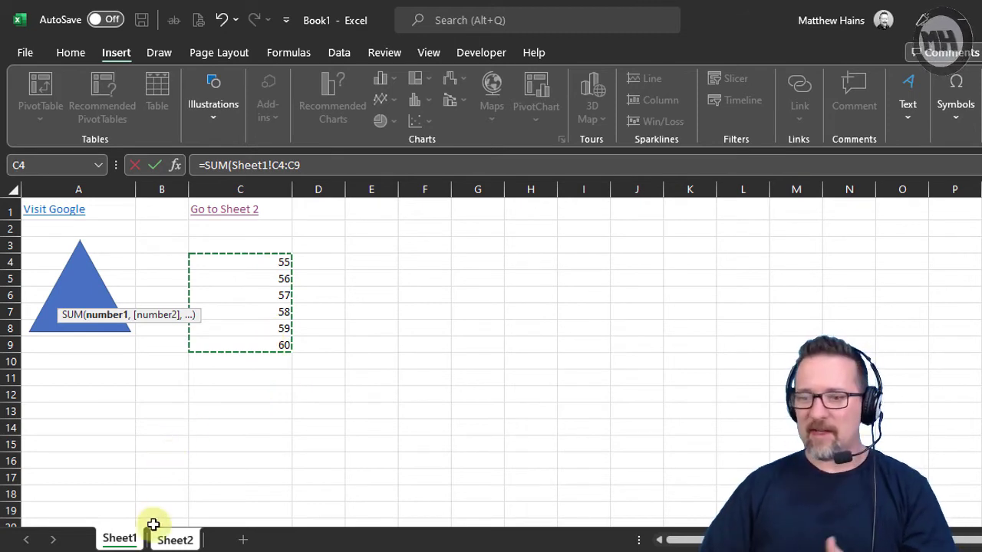
click(175, 540)
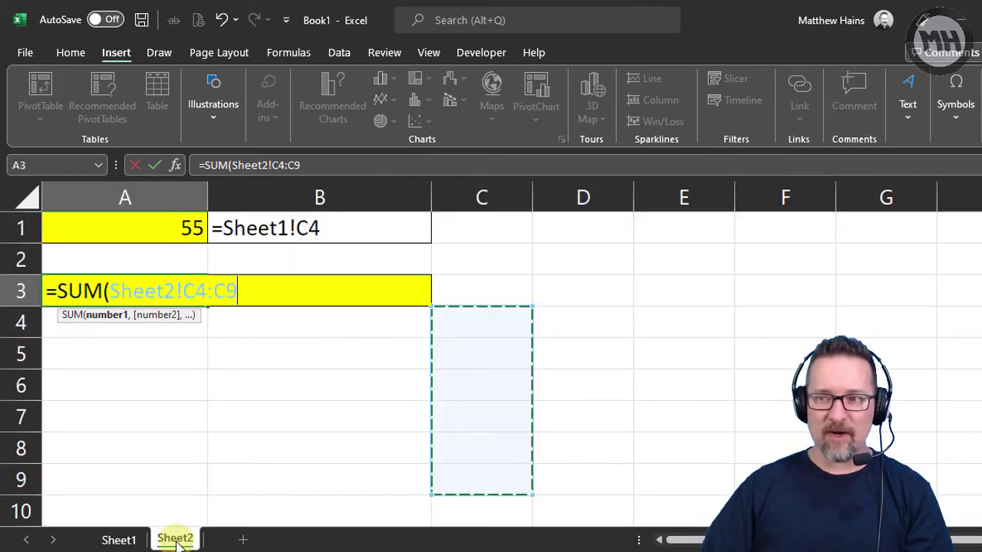
click(129, 541)
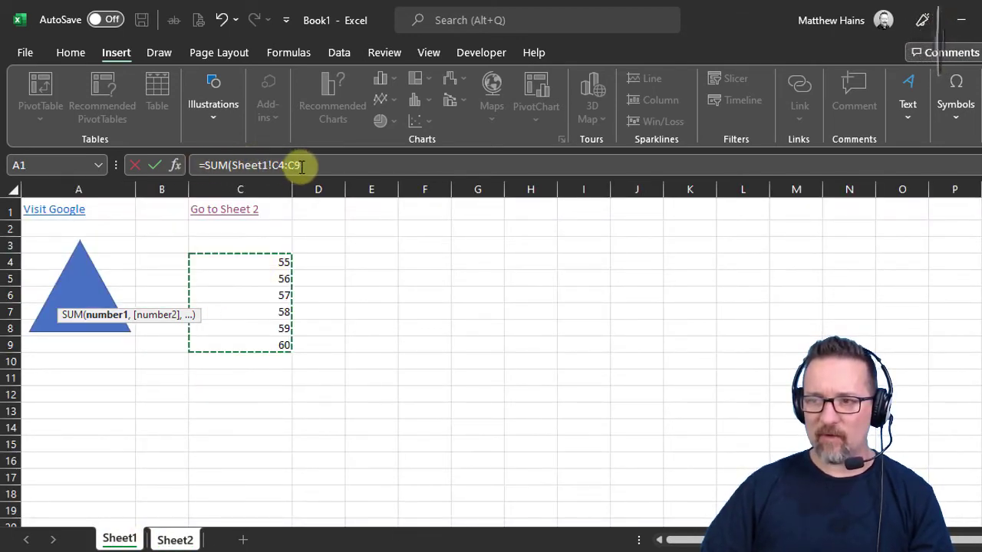
click(181, 541)
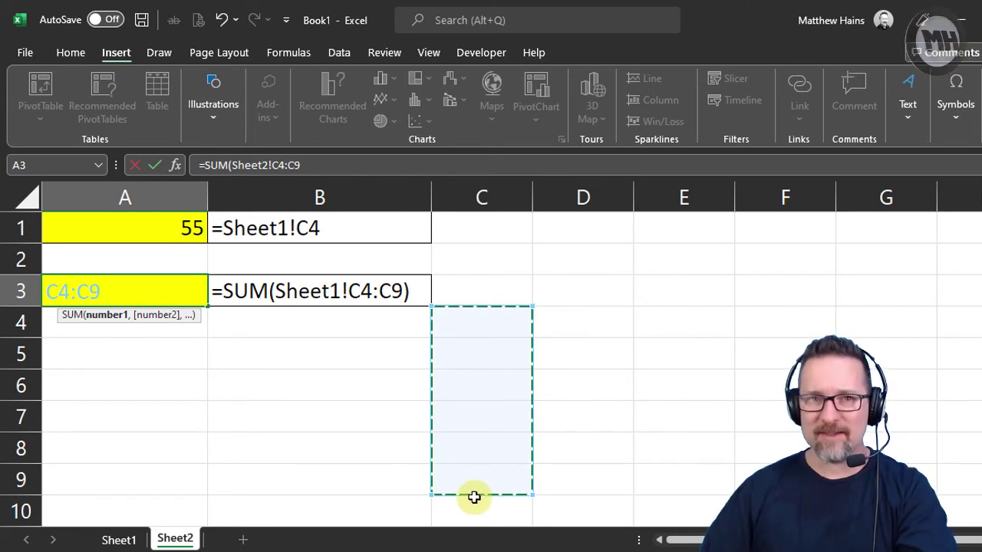
click(119, 540)
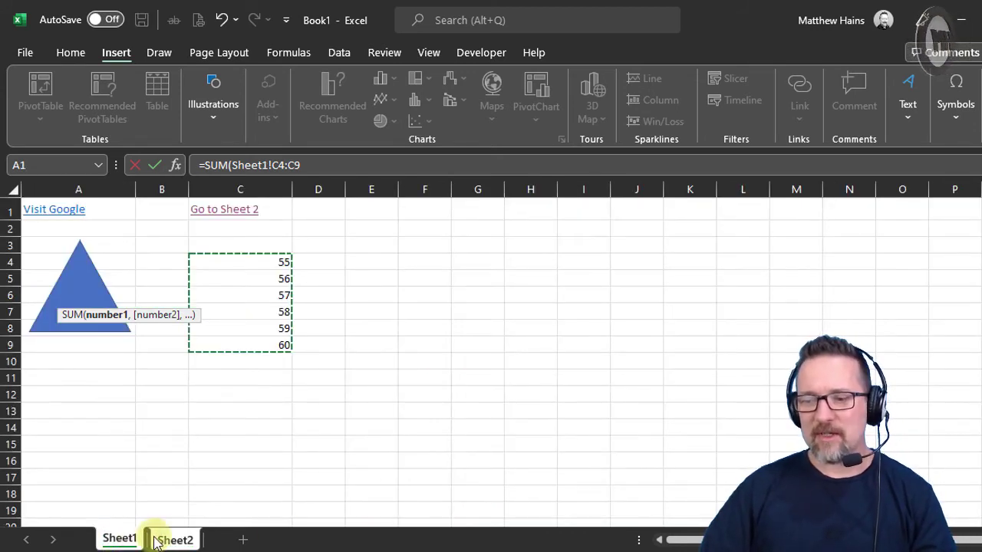
click(177, 540)
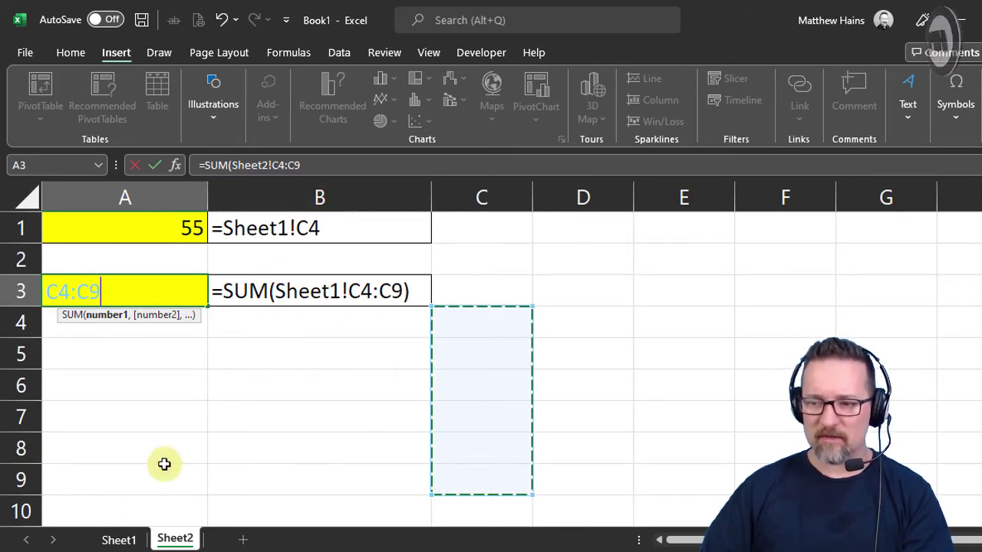
click(127, 539)
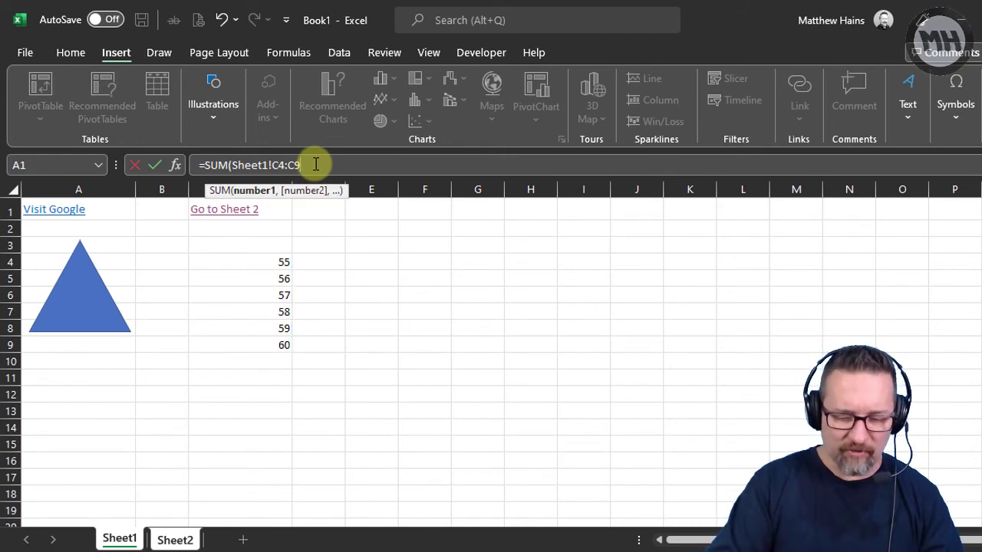
text())
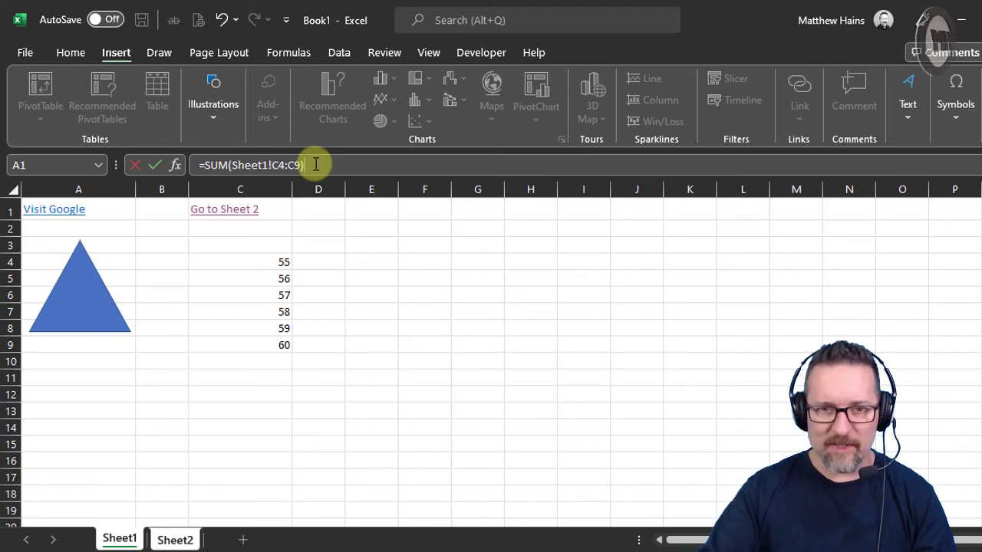
- Commit =SUM(Sheet1!C4:C9) in A3, re-edit it, and confirm again to show 345
key(Return)
click(158, 285)
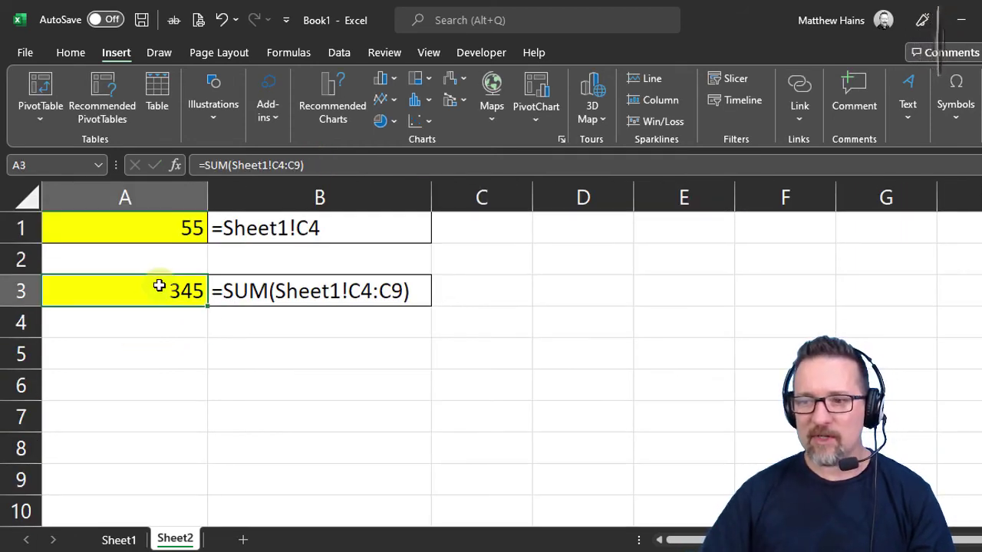
click(334, 164)
key(BackSpace)
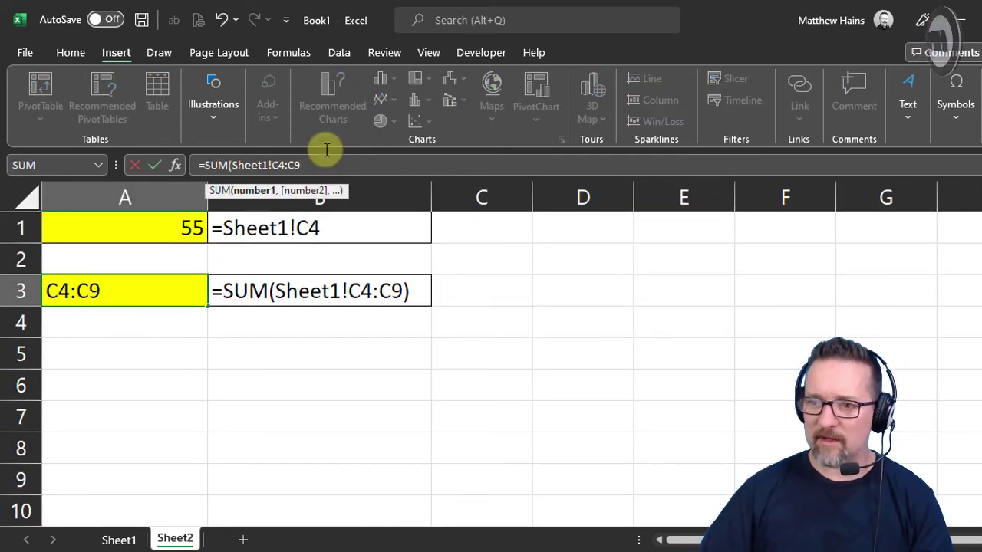
click(119, 540)
click(174, 540)
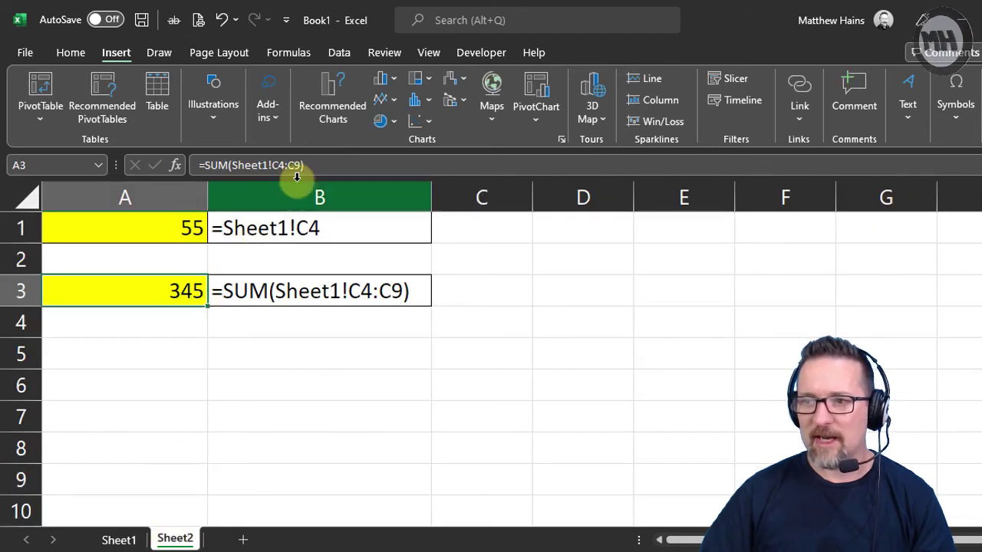
double_click(184, 285)
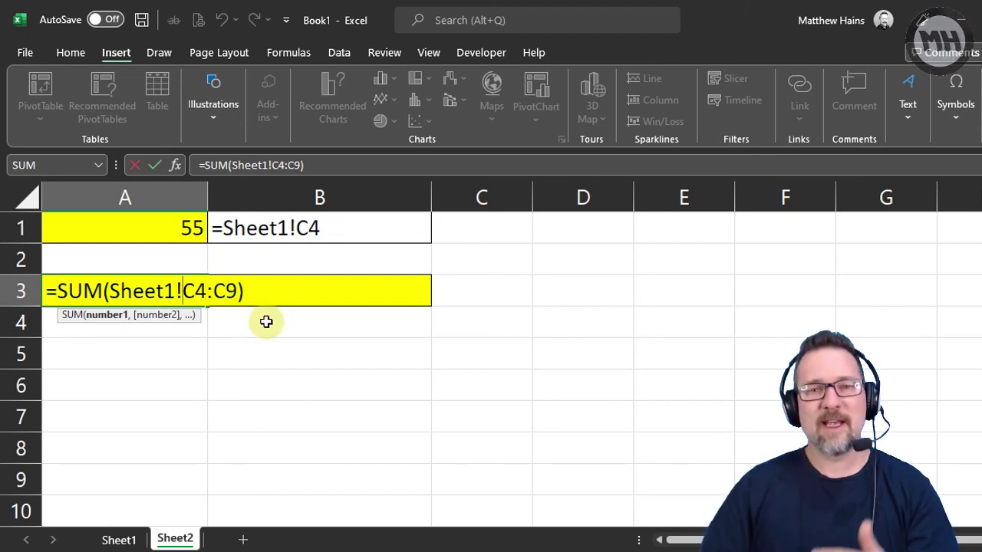
key(Return)
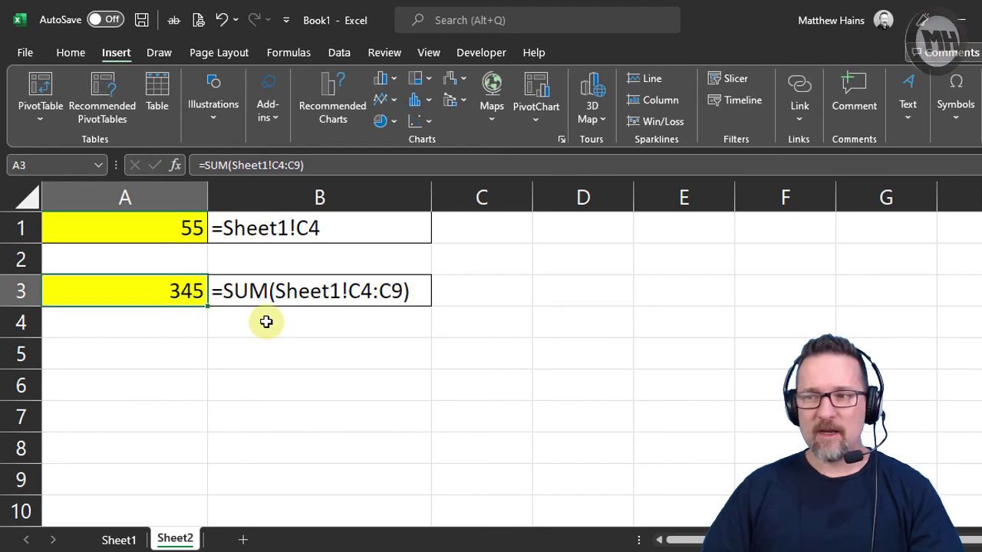
click(174, 290)
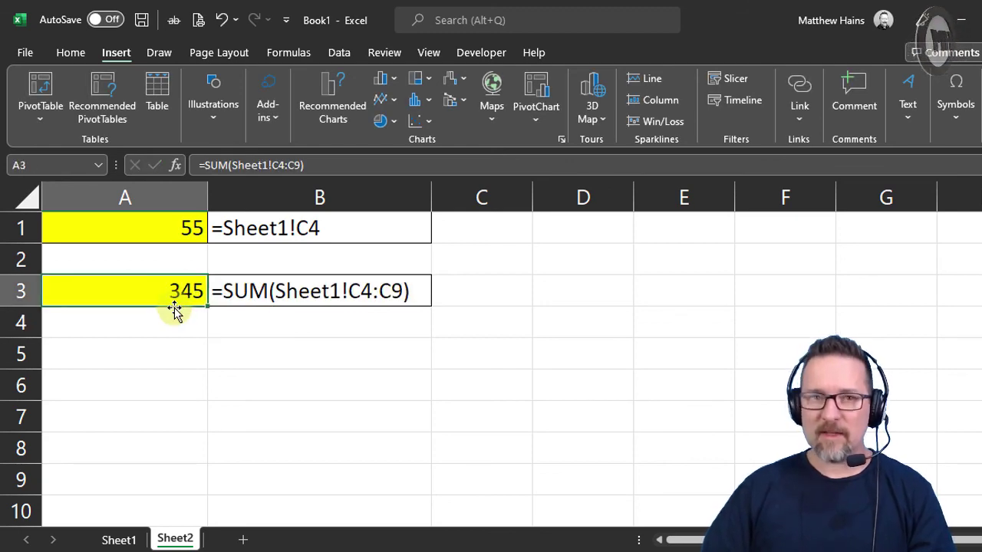